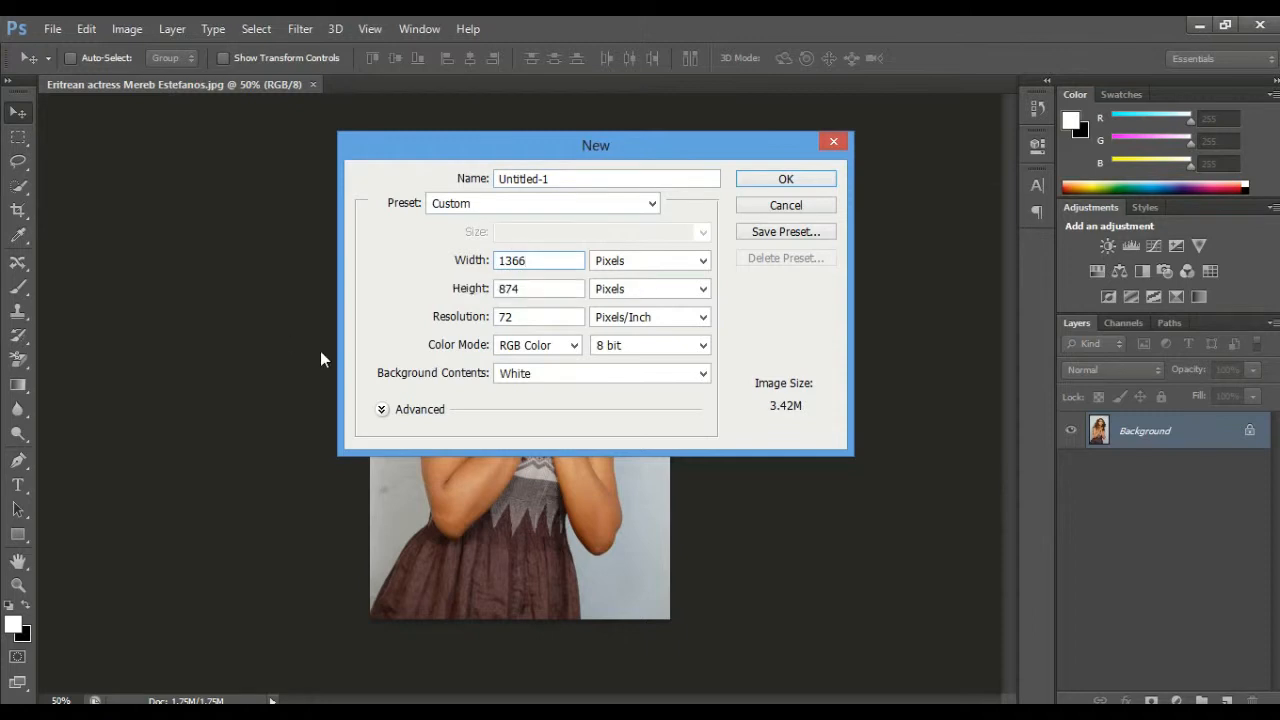
Step: Create a white RGB document 1366 pixels wide at 72 pixels/inch and add a new empty layer
key(Tab)
click(796, 187)
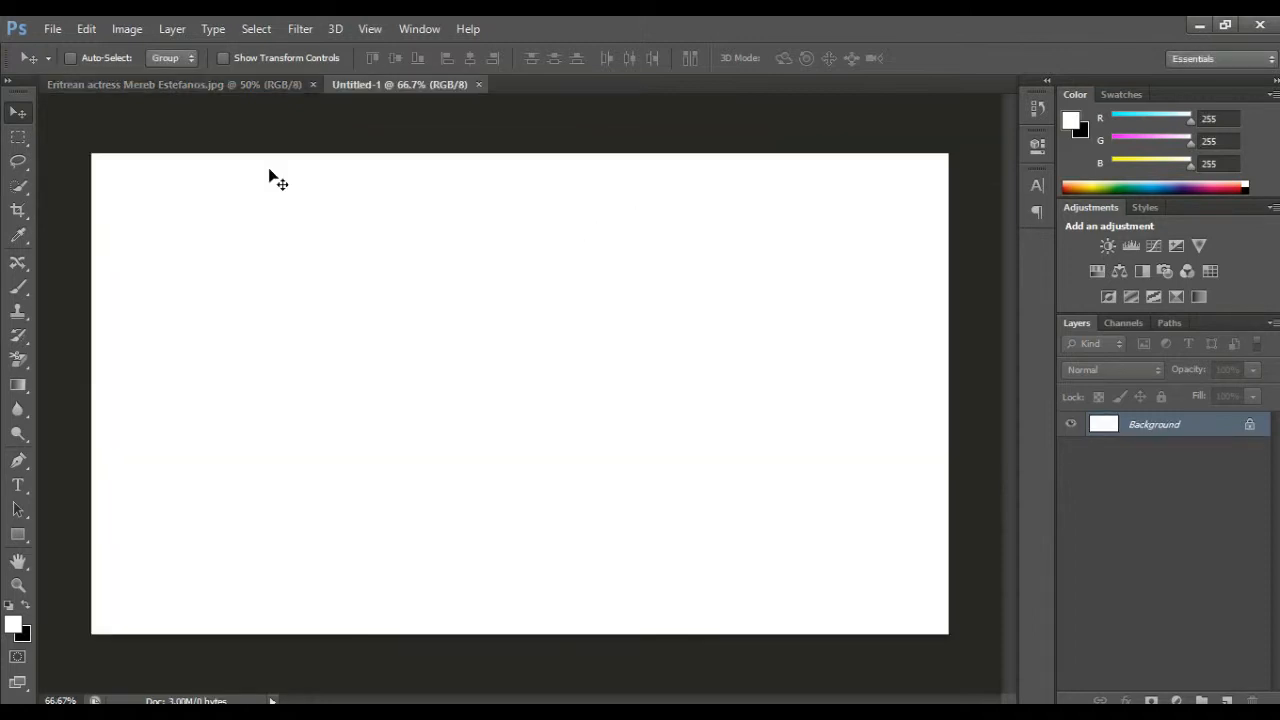
key(ctrl+shift+alt+n)
Step: Set the foreground colour to #40bddf and stamp a dripping spray splatter on the left half of the new layer with the Brush tool
click(18, 286)
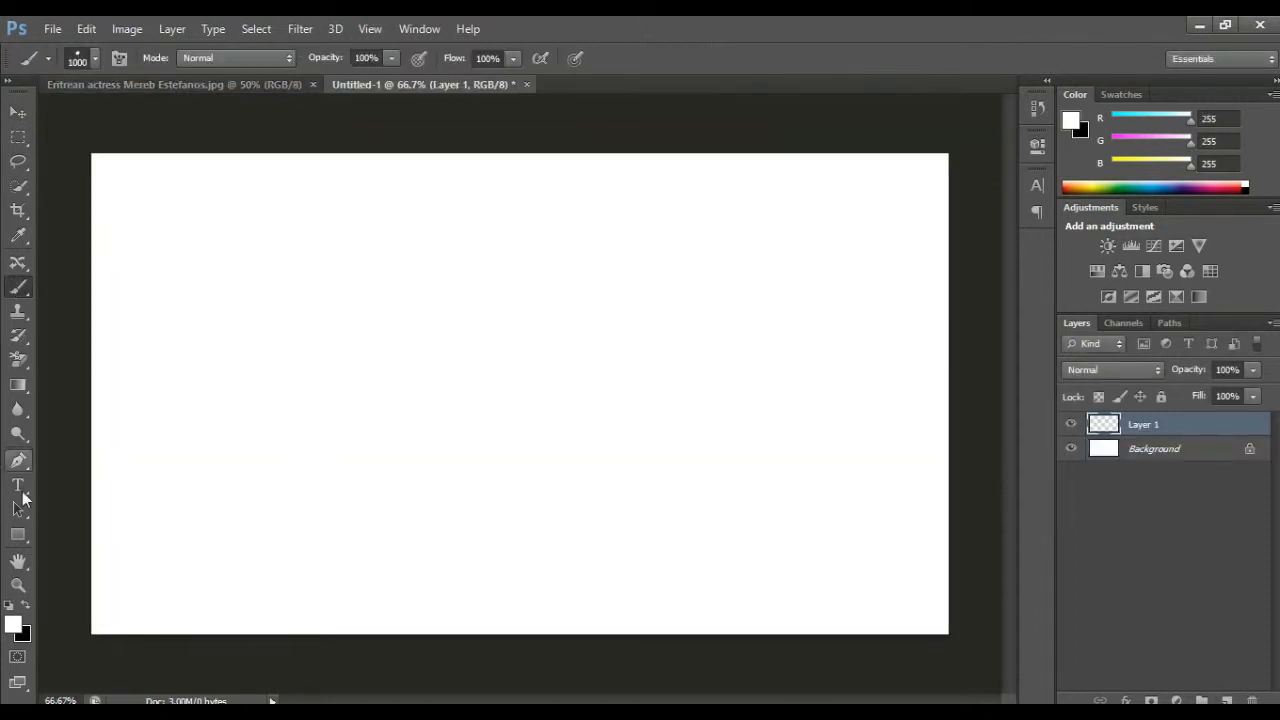
click(14, 625)
click(759, 440)
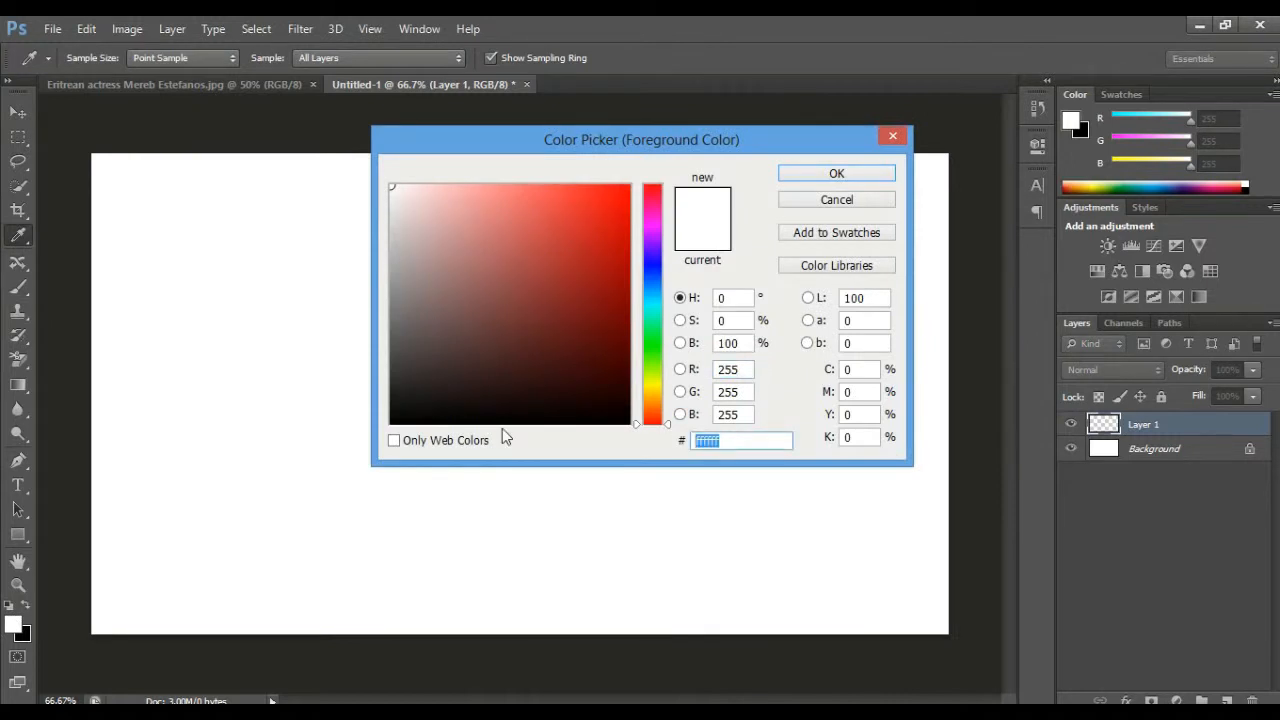
text(40bdd)
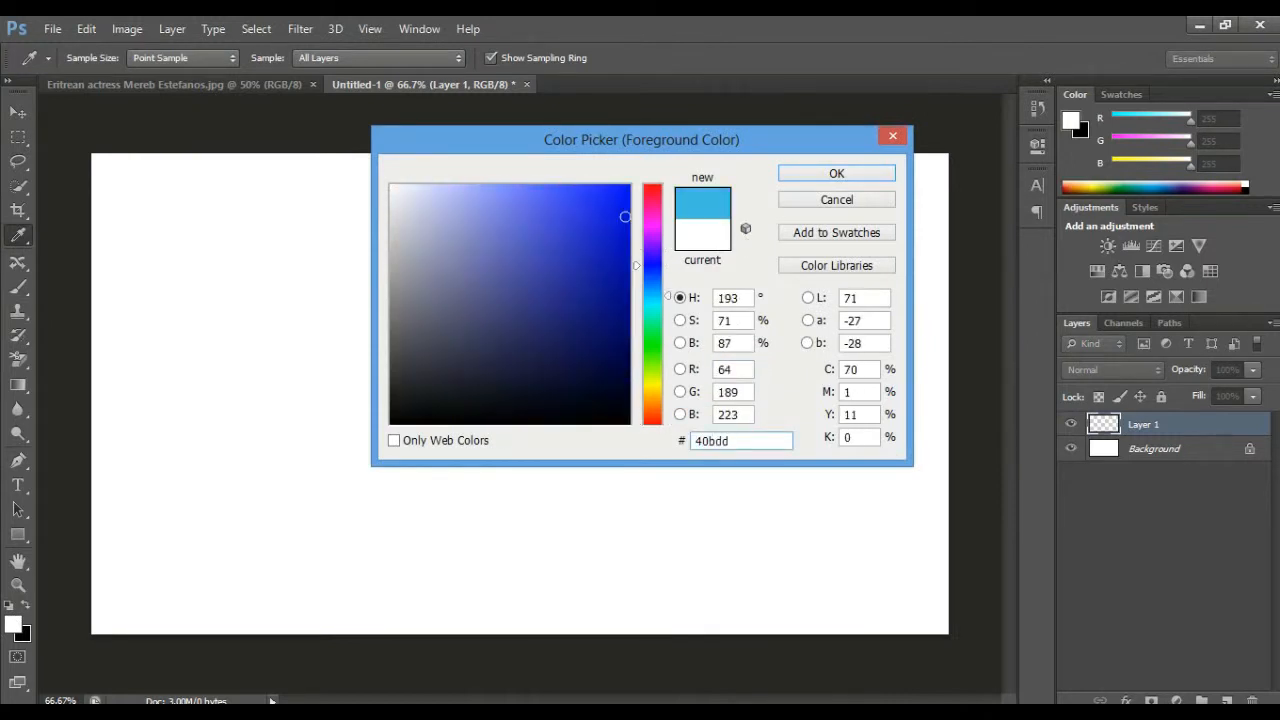
text(f)
click(815, 175)
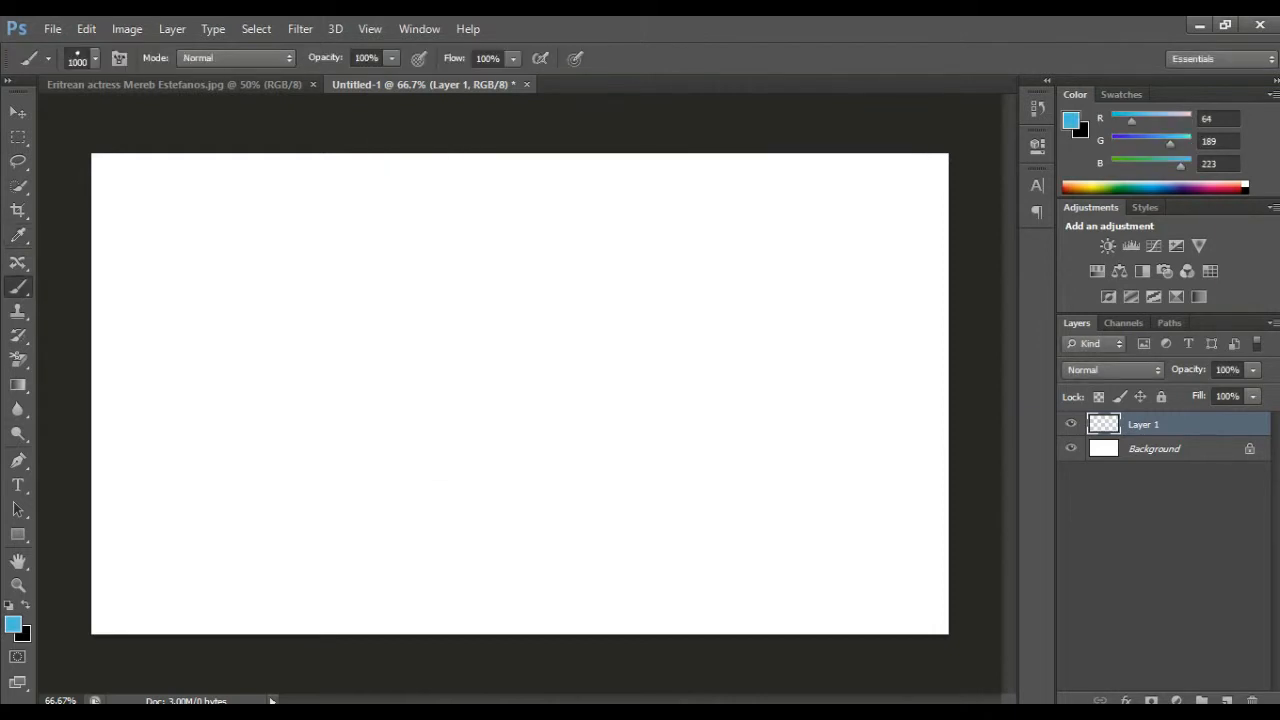
click(330, 405)
Step: Copy a rectangular area around the woman from the photo document and paste it into the splatter document
click(200, 84)
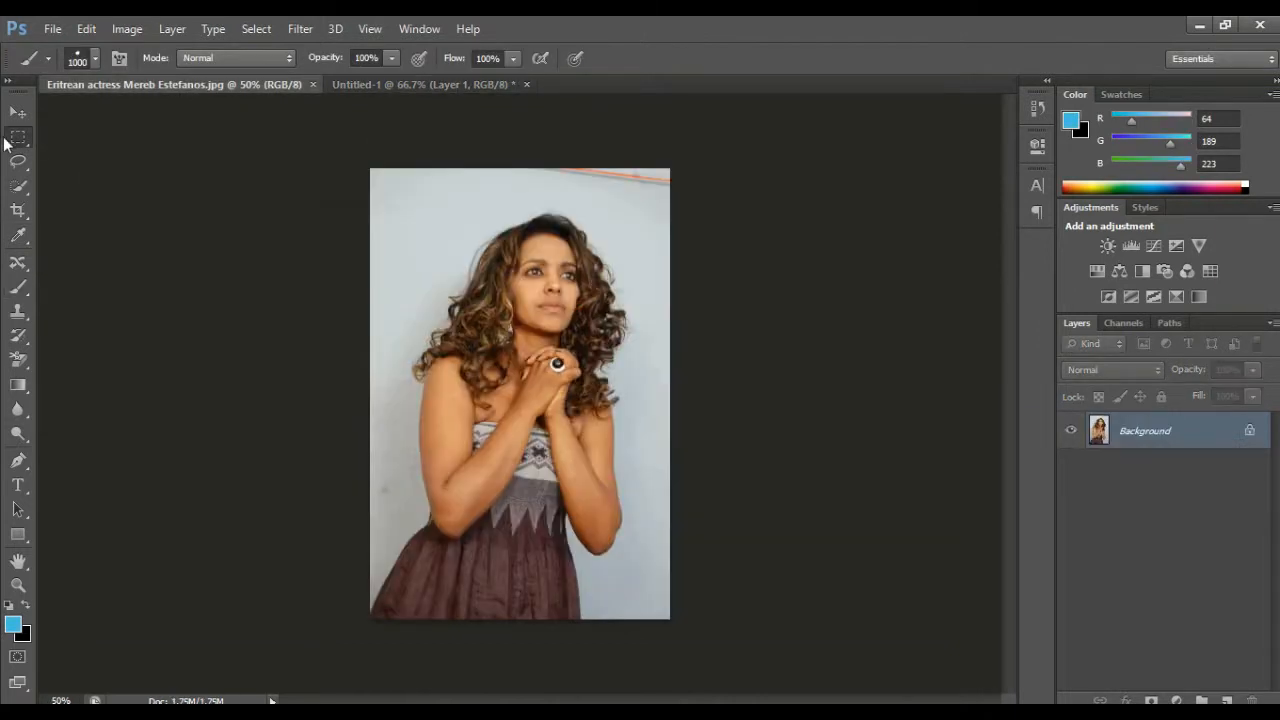
click(18, 137)
drag(394, 204, 655, 592)
key(ctrl+c)
click(410, 85)
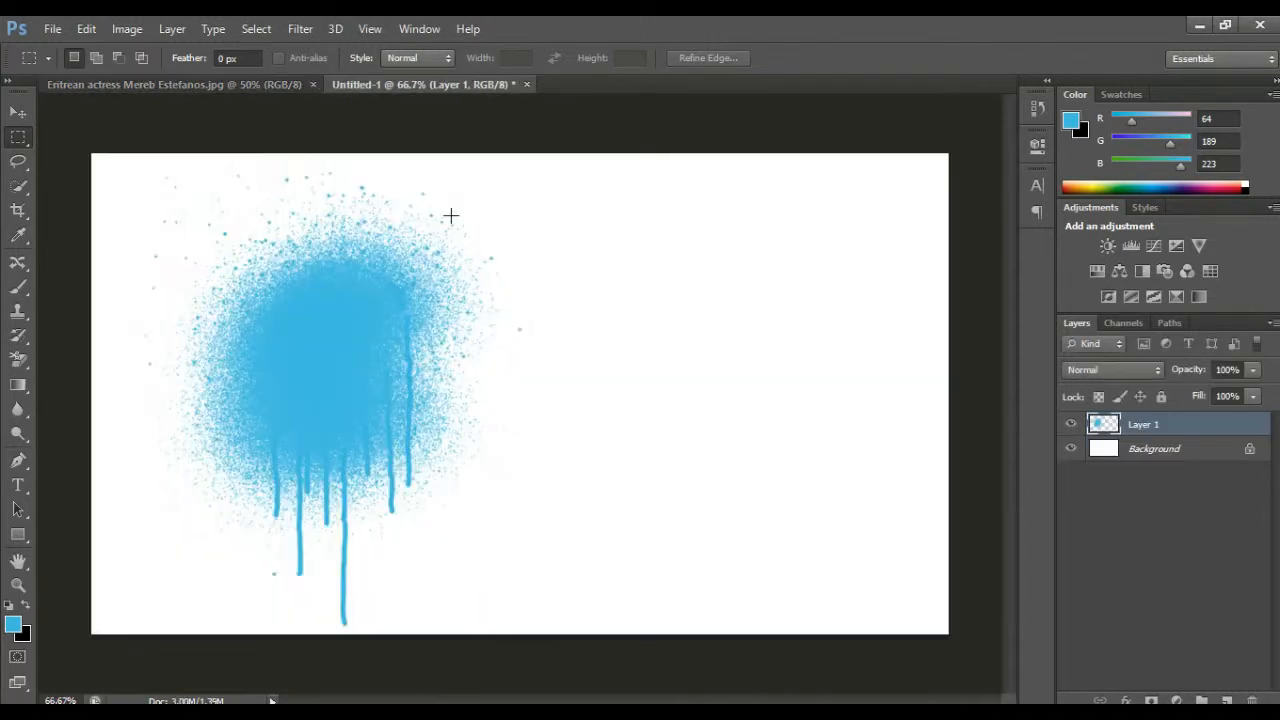
key(ctrl+v)
Step: Free Transform the pasted photo, rotating it about -8.22° and moving it left over the blue splatter
key(ctrl+t)
scroll(690, 128, up, 1)
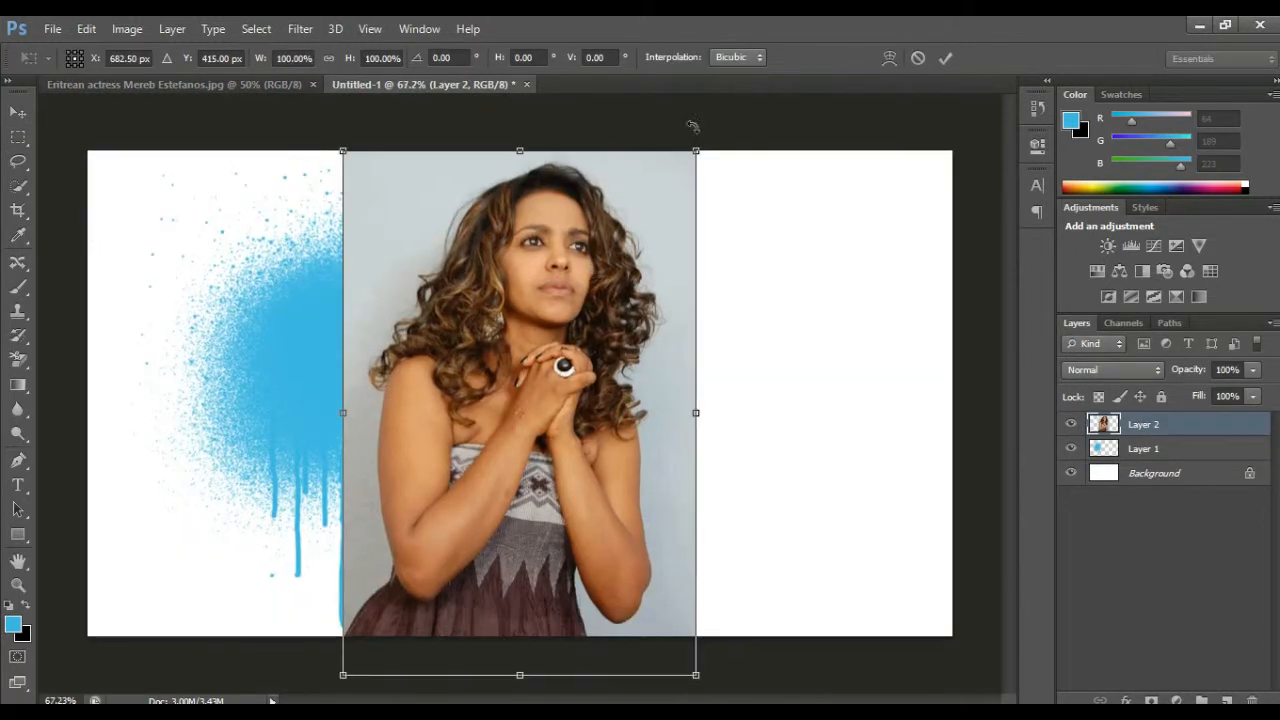
drag(712, 137, 669, 112)
drag(569, 354, 419, 357)
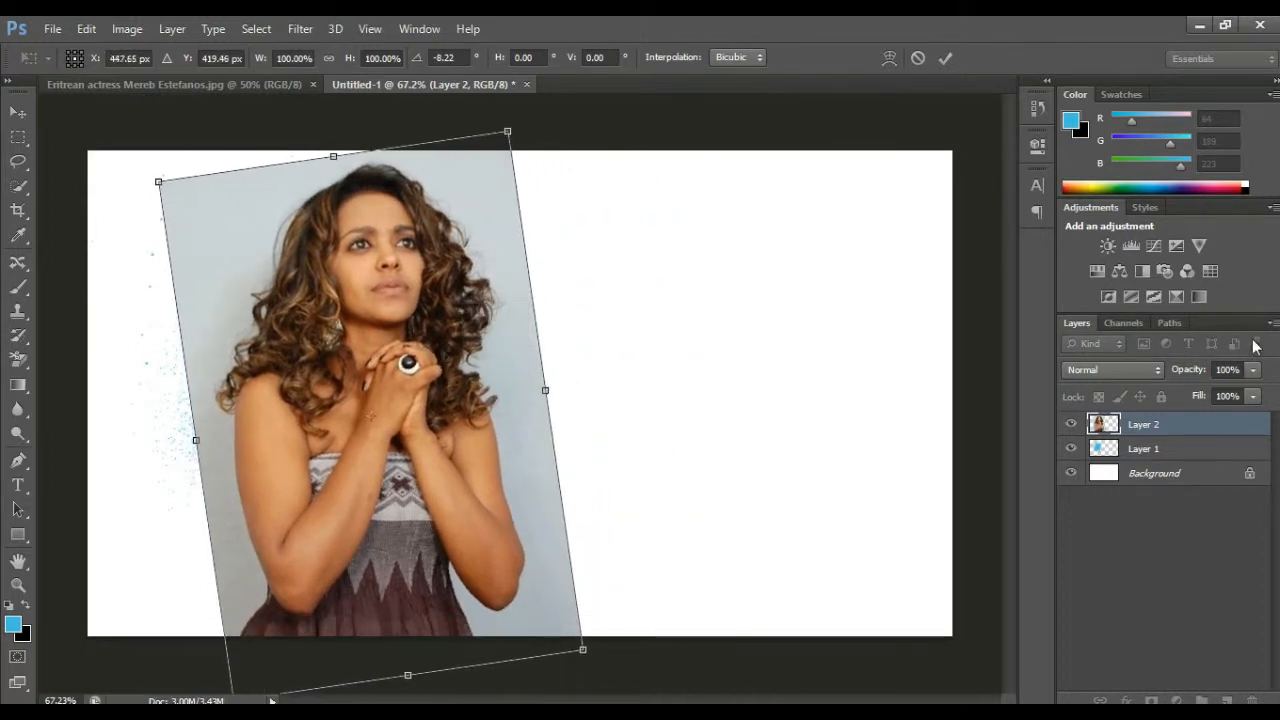
Step: Lower the photo layer's fill to 55% and move the photo down so the face lies over the splatter
click(1254, 397)
drag(1234, 414, 1209, 416)
drag(438, 372, 399, 438)
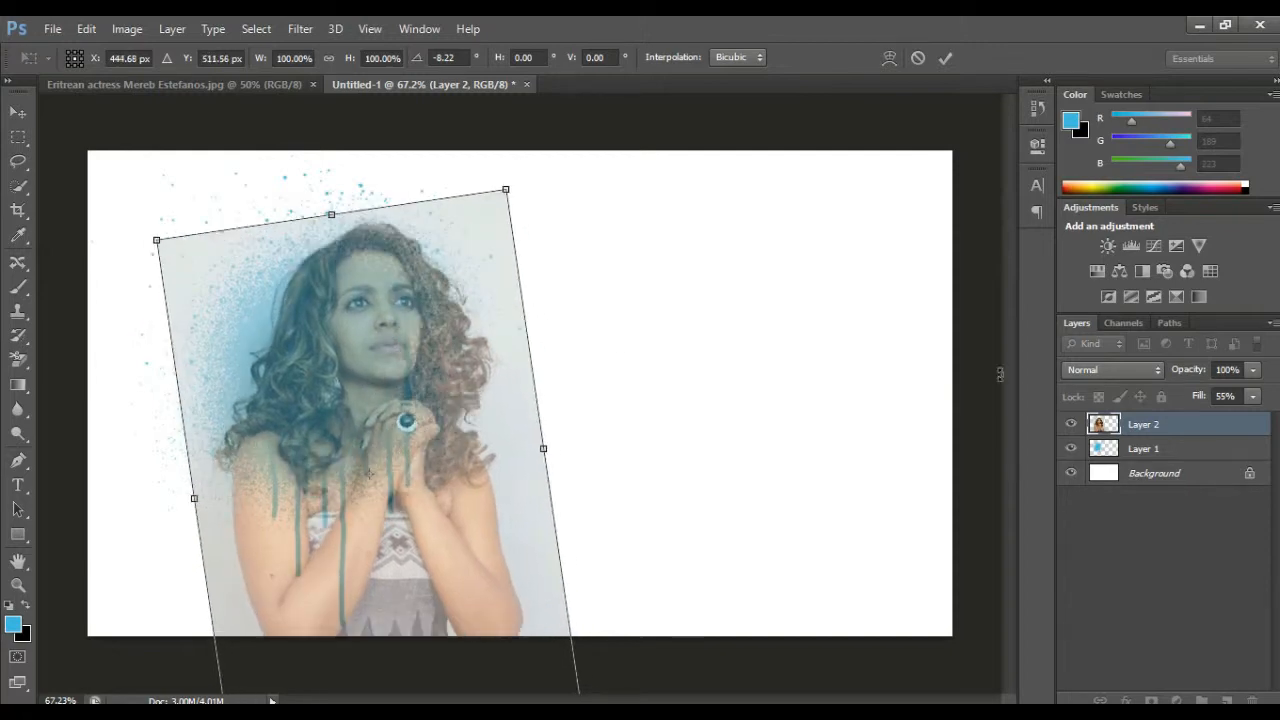
key(Return)
Step: Transform the splatter on Layer 1, shifting it slightly right and up so it is centred behind the woman's face
click(1143, 448)
key(ctrl+t)
drag(502, 337, 525, 330)
key(Return)
key(m)
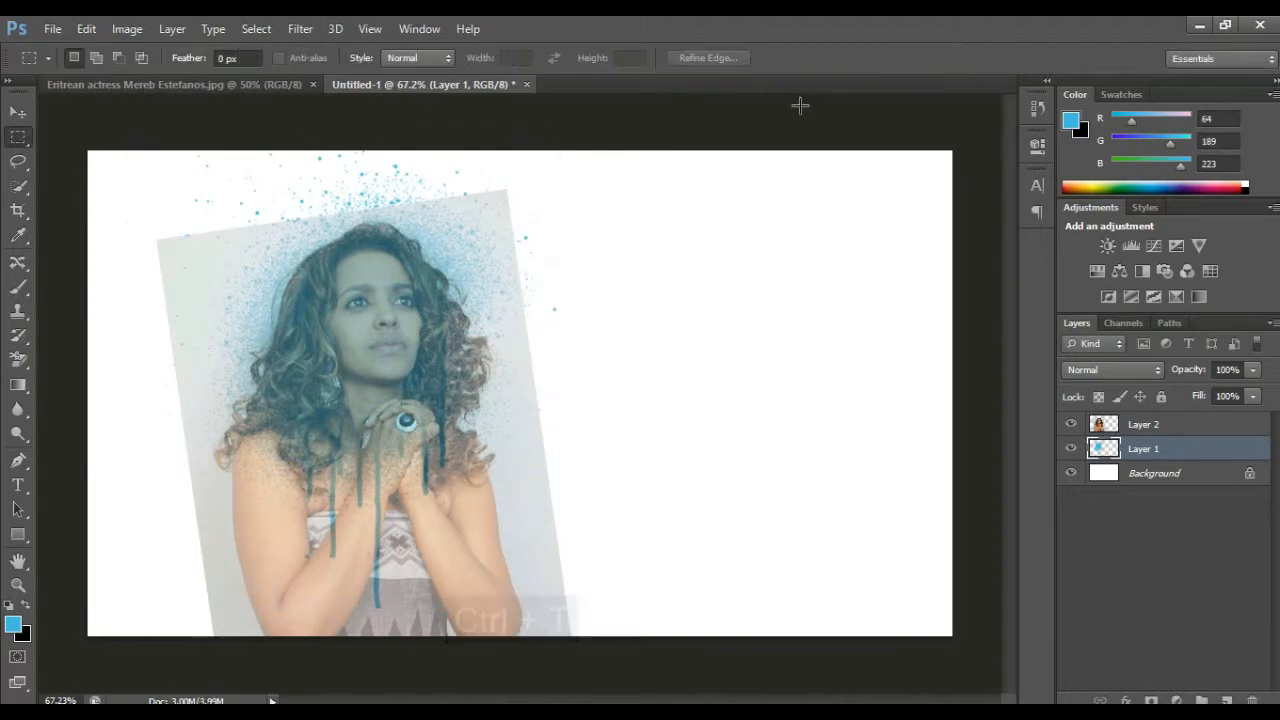
Step: Load the splatter on Layer 1 as a selection and use it as a layer mask on the photo in Layer 2
ctrl+click(1103, 449)
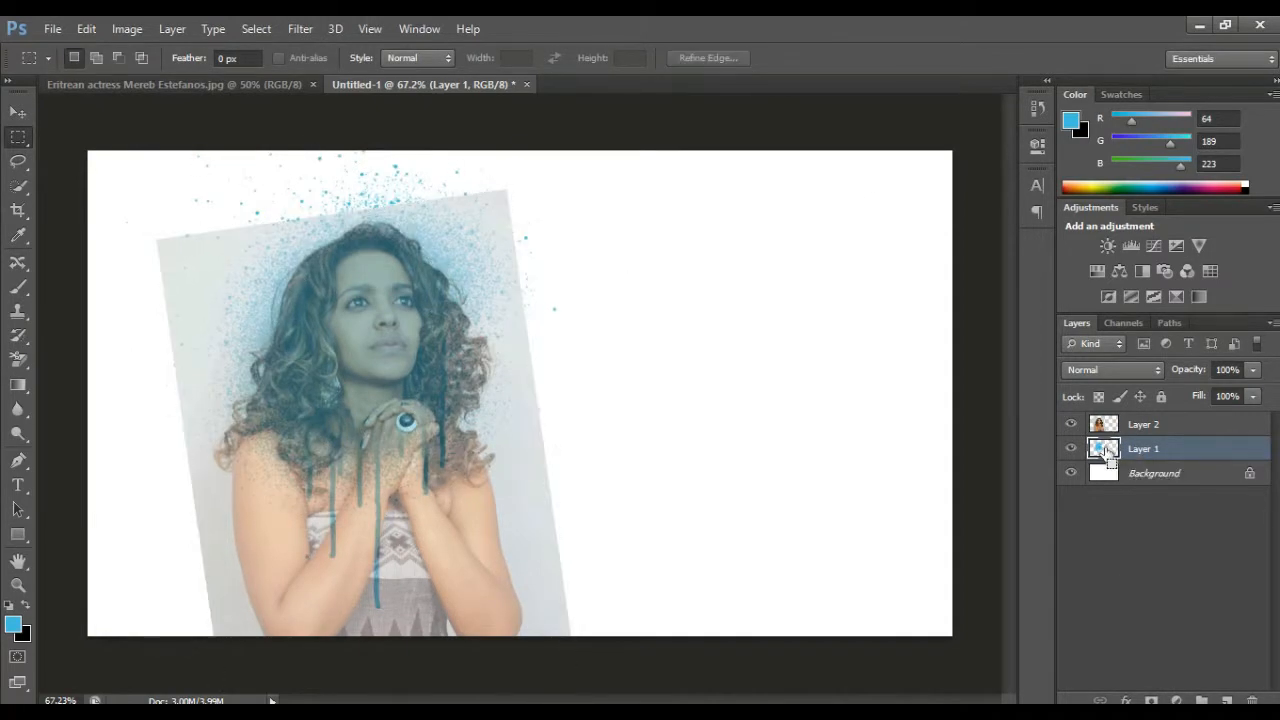
click(1100, 424)
ctrl+click(1100, 424)
click(1149, 698)
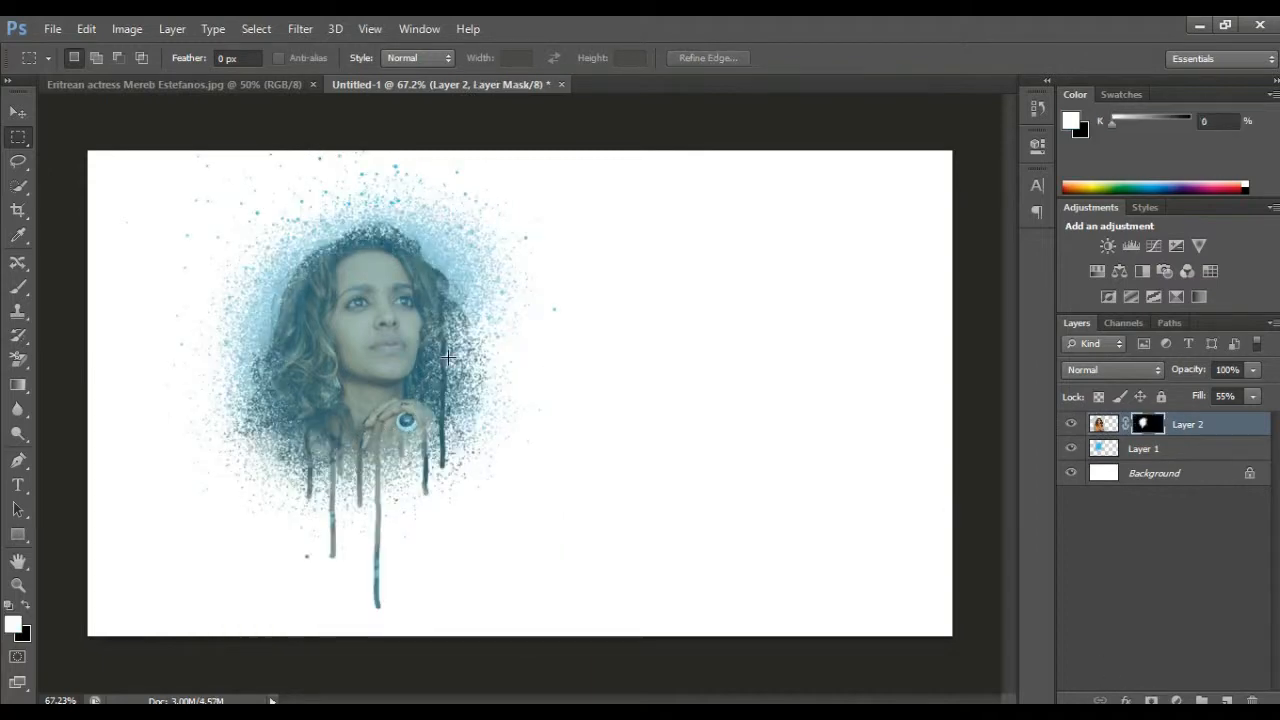
Step: Move the masked photo right so it partly offsets from the splatter, and restore Layer 2's fill to 100%
click(1102, 428)
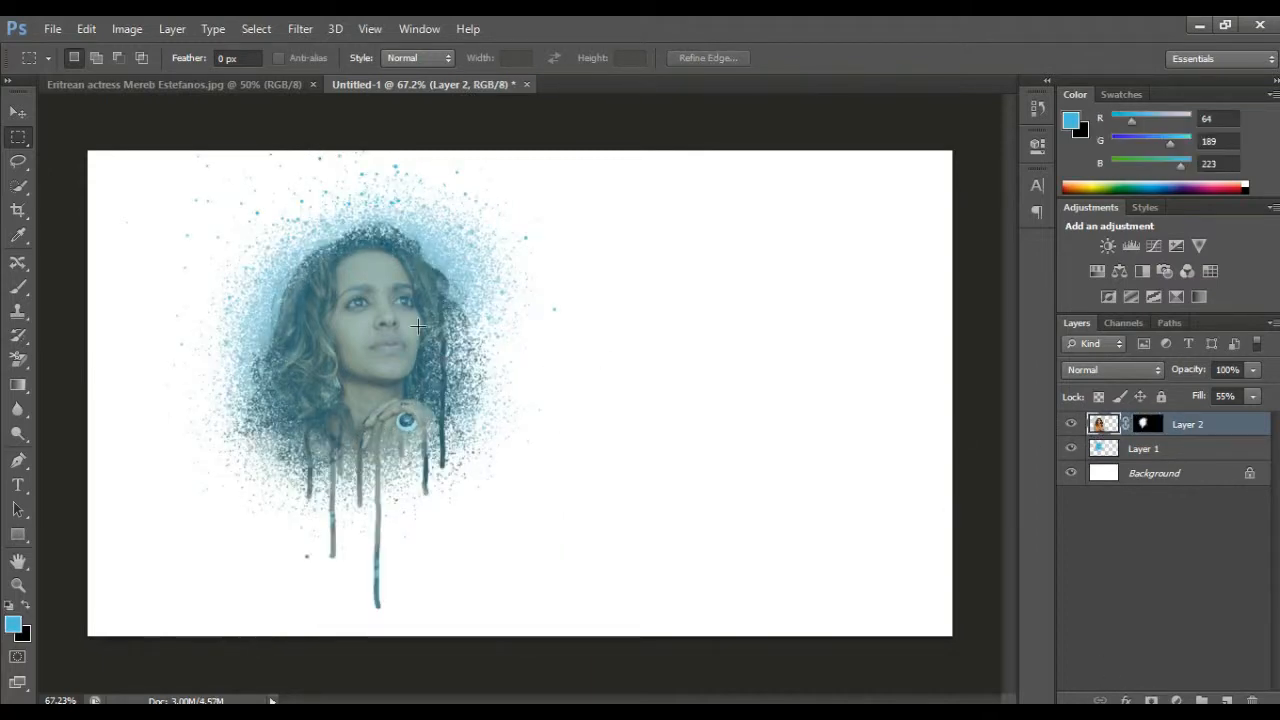
key(v)
drag(400, 311, 462, 320)
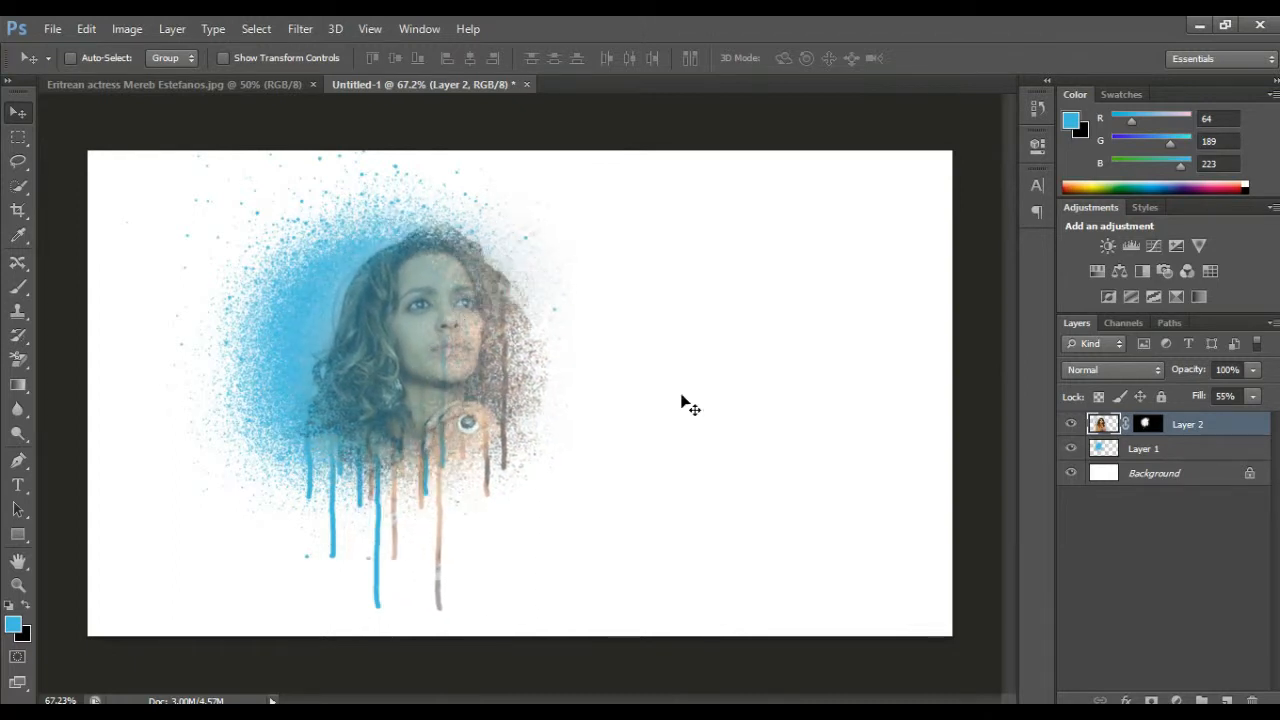
drag(1254, 397, 1276, 418)
click(1150, 583)
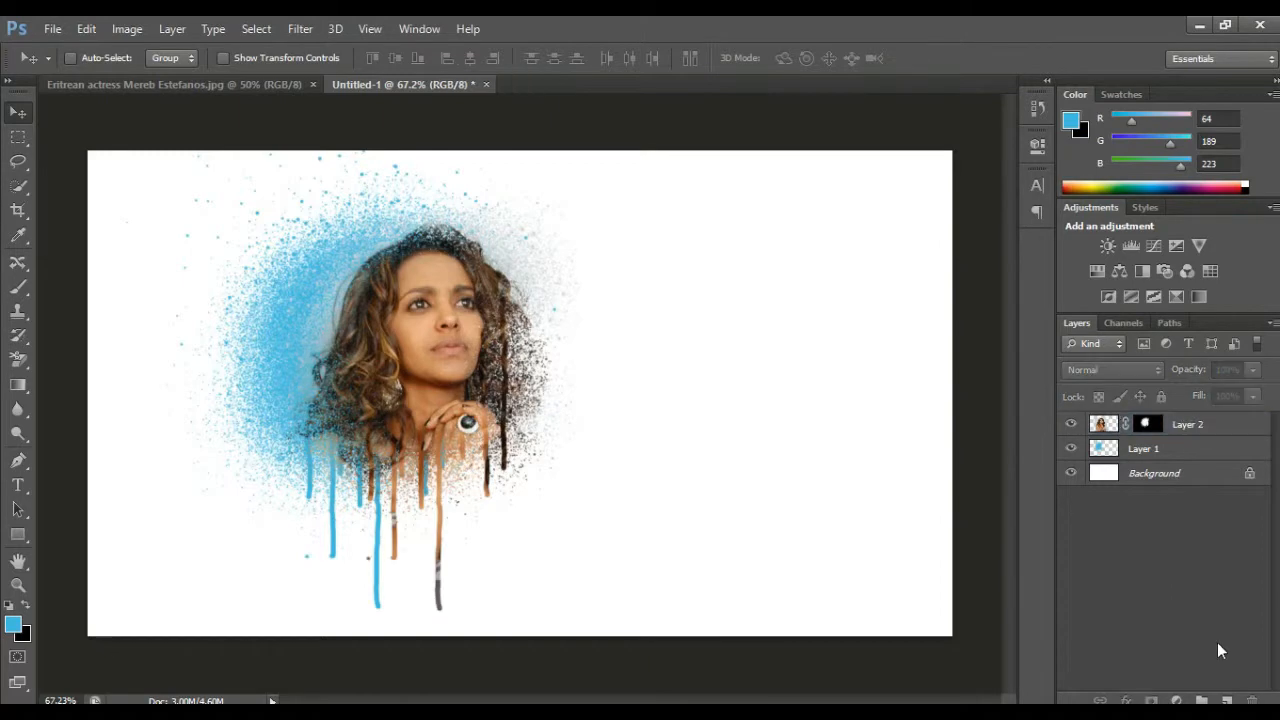
Step: Add a Black & White adjustment layer with the default preset and clip it to the photo layer
click(1177, 700)
click(1148, 508)
click(871, 451)
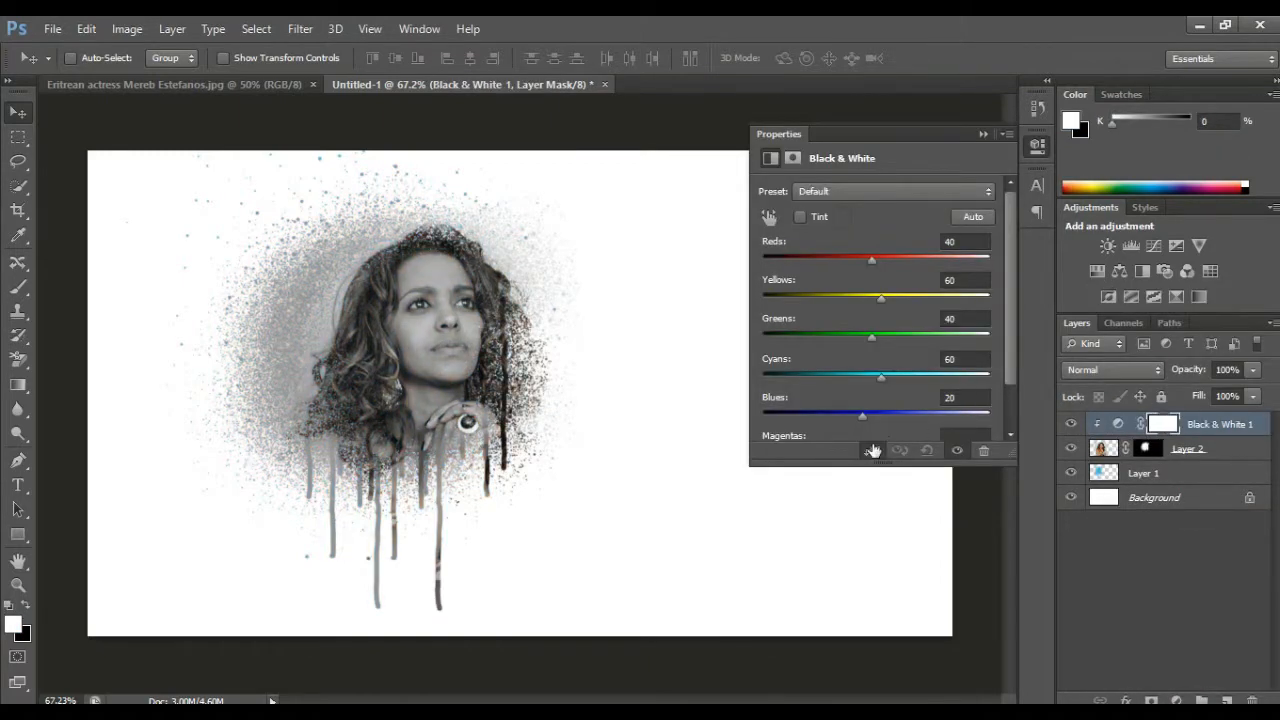
click(983, 134)
Step: Add a Curves adjustment that raises the midtones and highlights to brighten the portrait, and clip it to the photo layer
click(1177, 700)
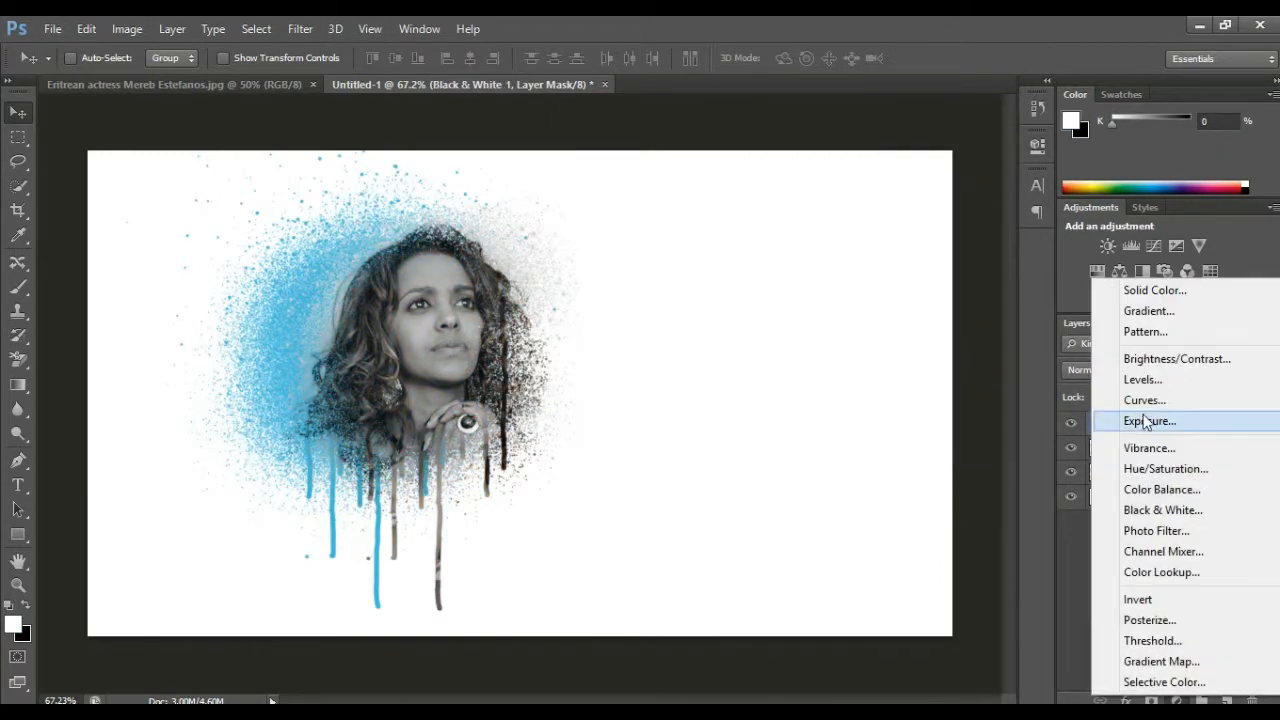
click(1168, 394)
drag(893, 328, 900, 299)
click(934, 268)
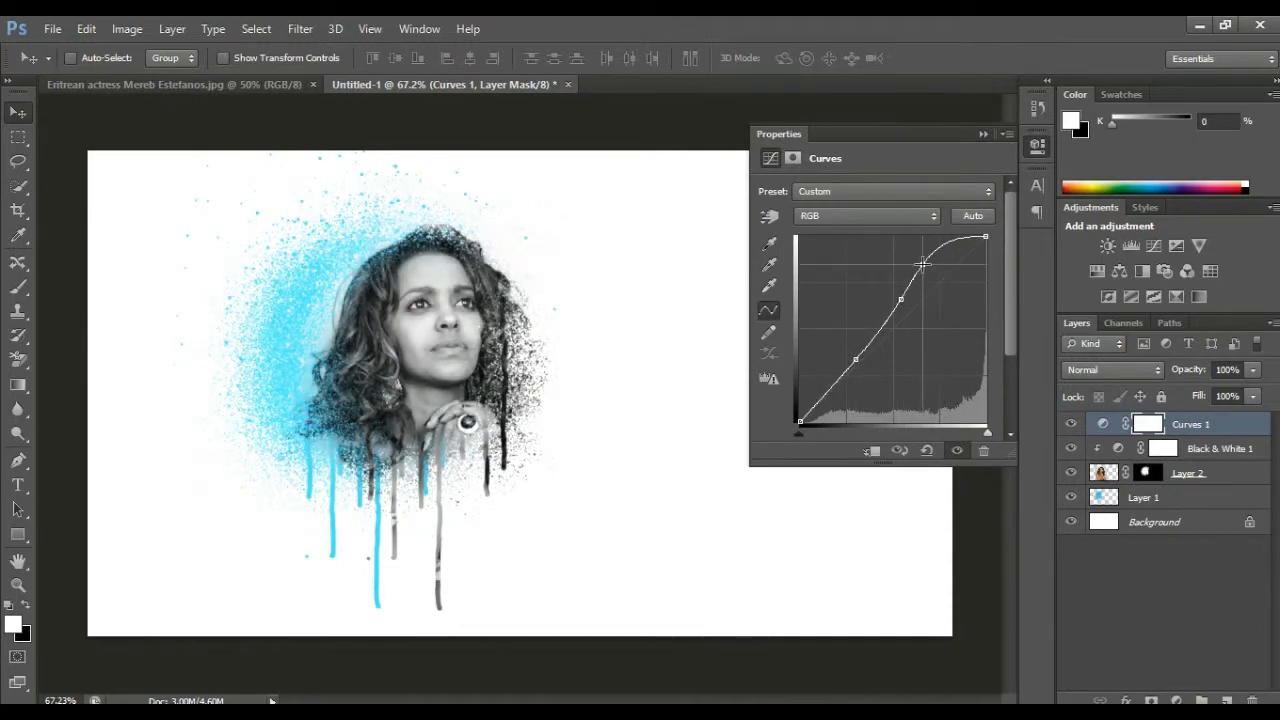
click(871, 452)
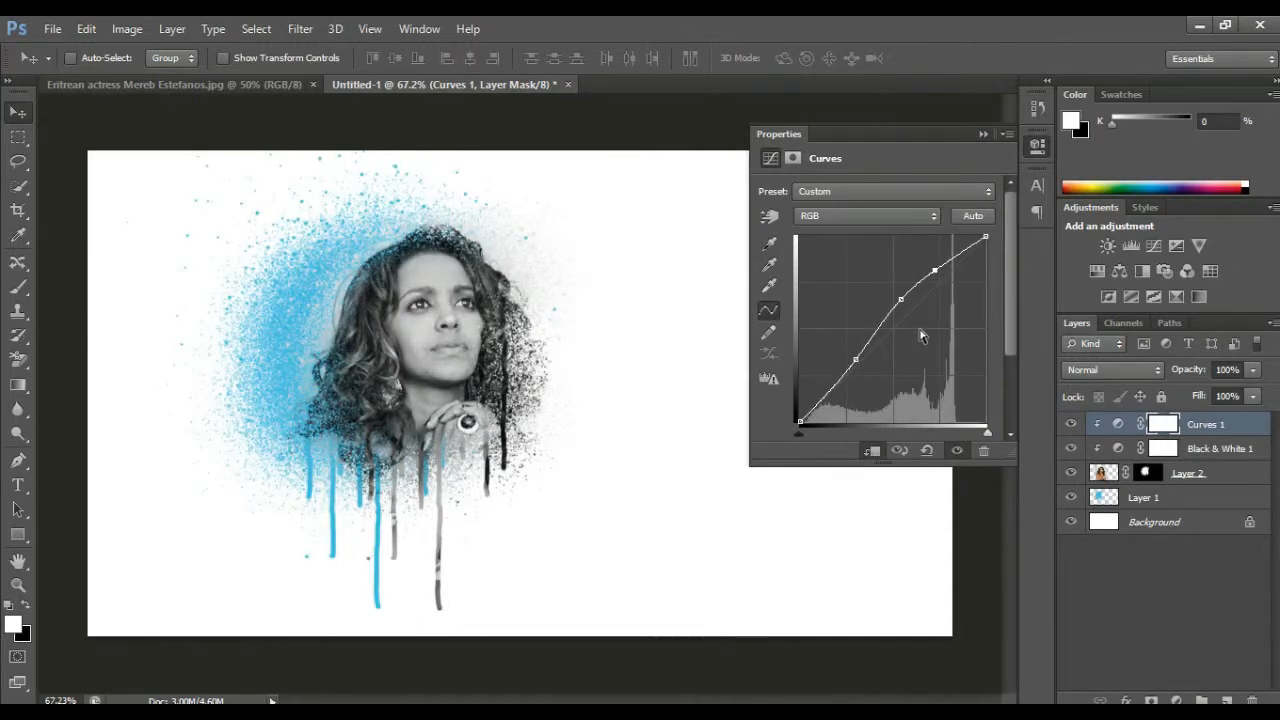
click(980, 134)
Step: Add a Levels adjustment clipped to the photo, with midtones 0.85, the white input at 242 and the black input slightly raised
click(1178, 699)
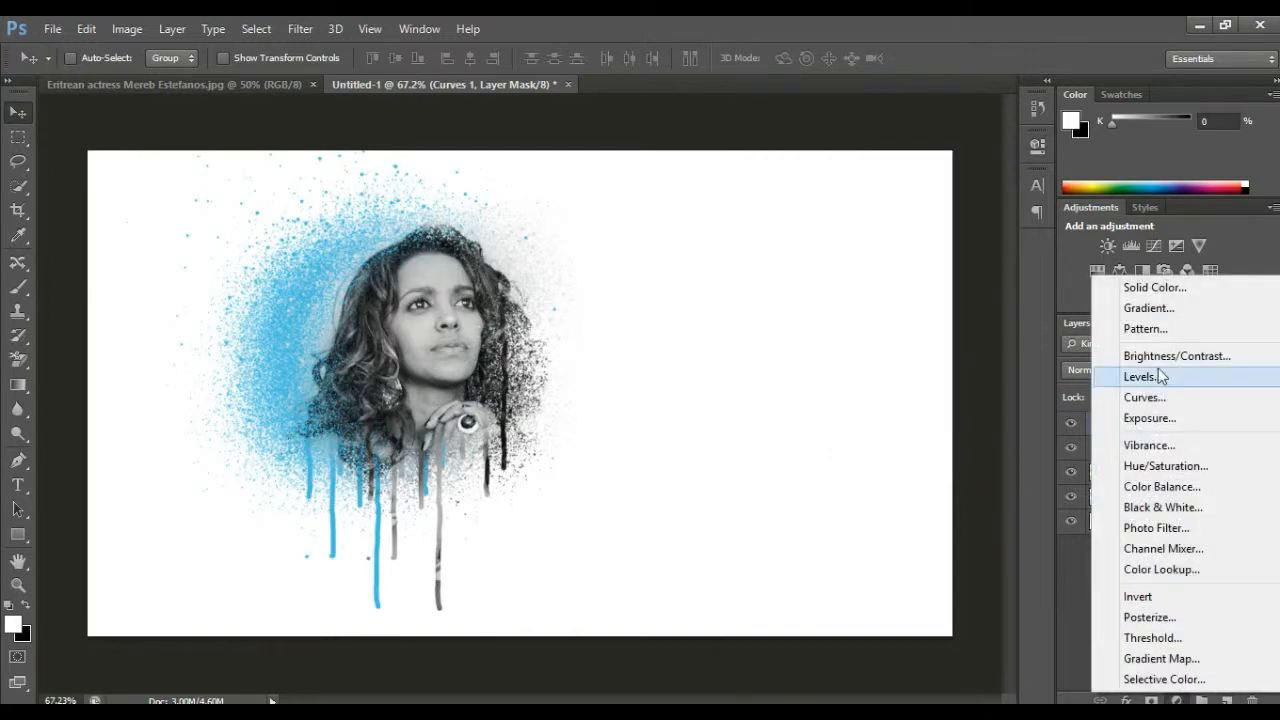
click(1157, 374)
drag(888, 326, 894, 326)
drag(991, 326, 981, 326)
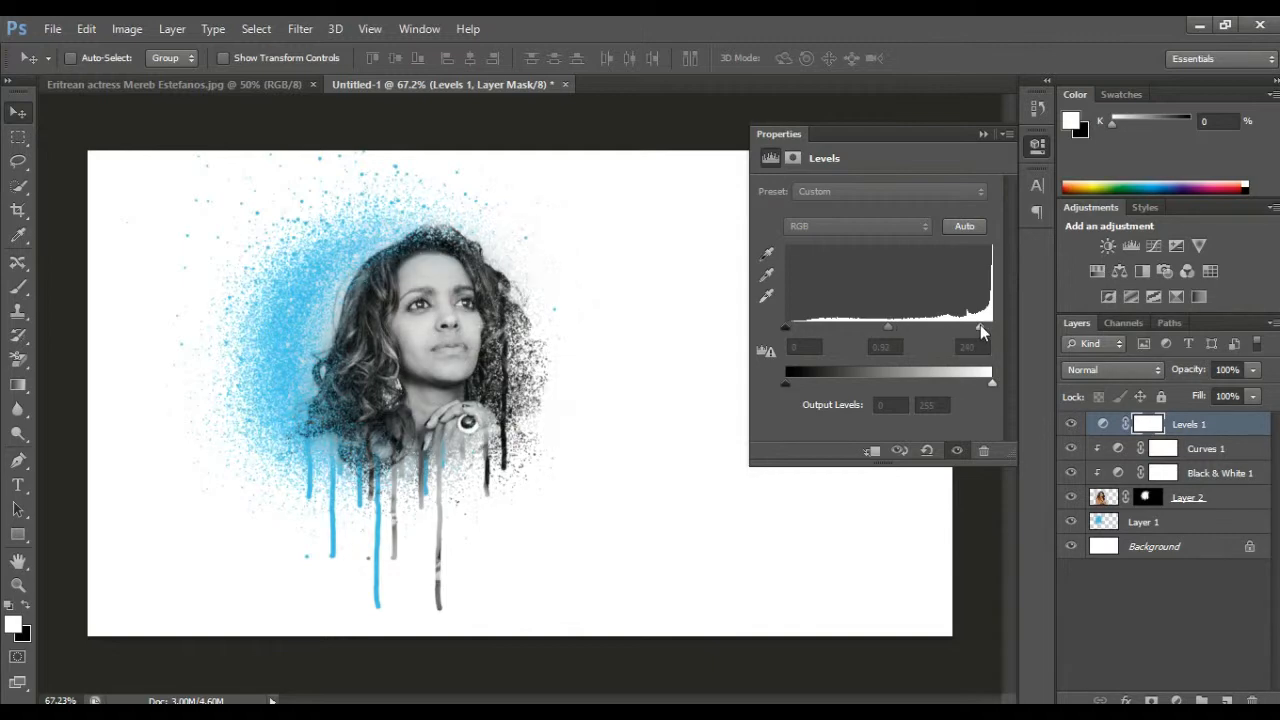
click(871, 451)
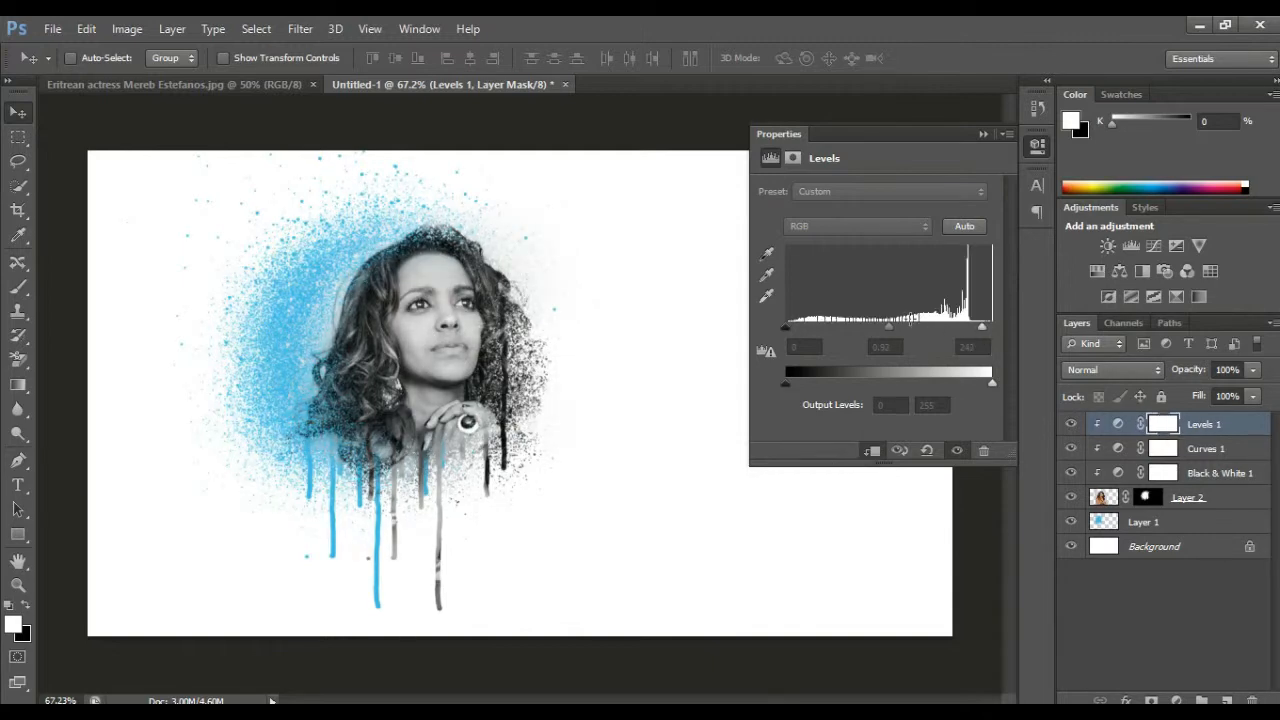
drag(888, 326, 894, 326)
drag(785, 326, 790, 326)
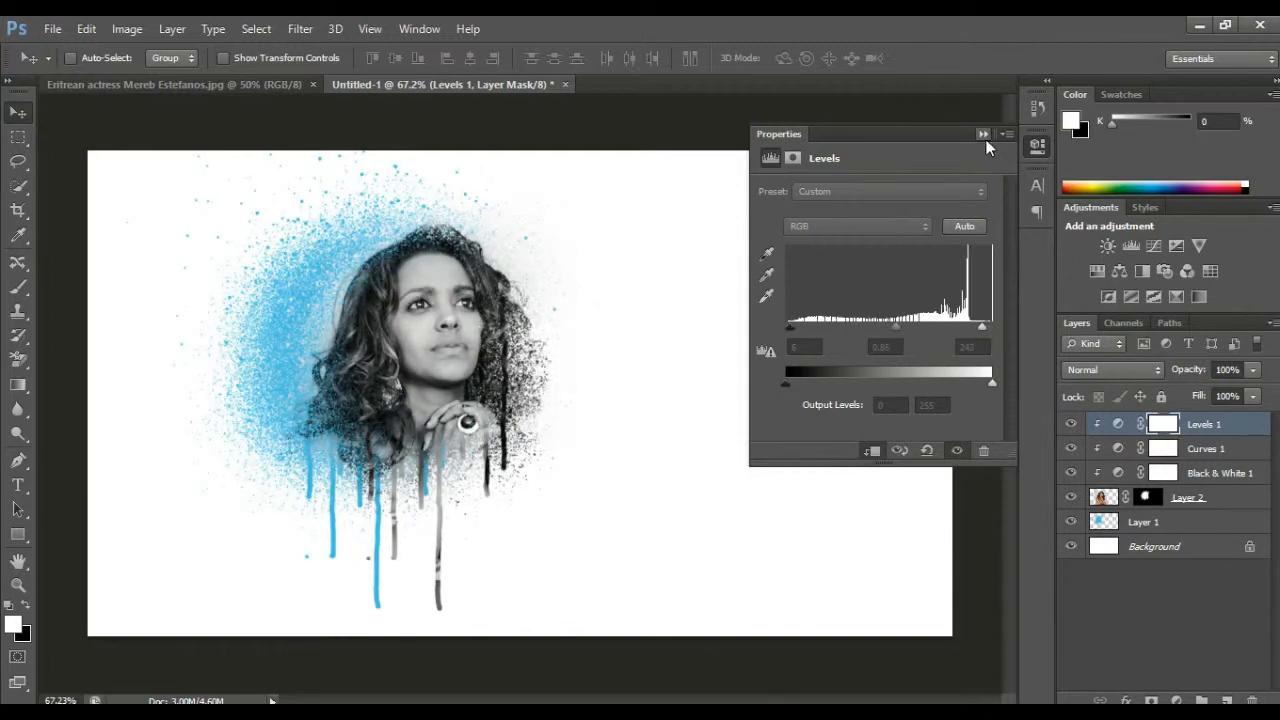
click(983, 134)
Step: Set the blend mode of the photo layer, Layer 2, to Hard Light
click(1106, 497)
click(1090, 368)
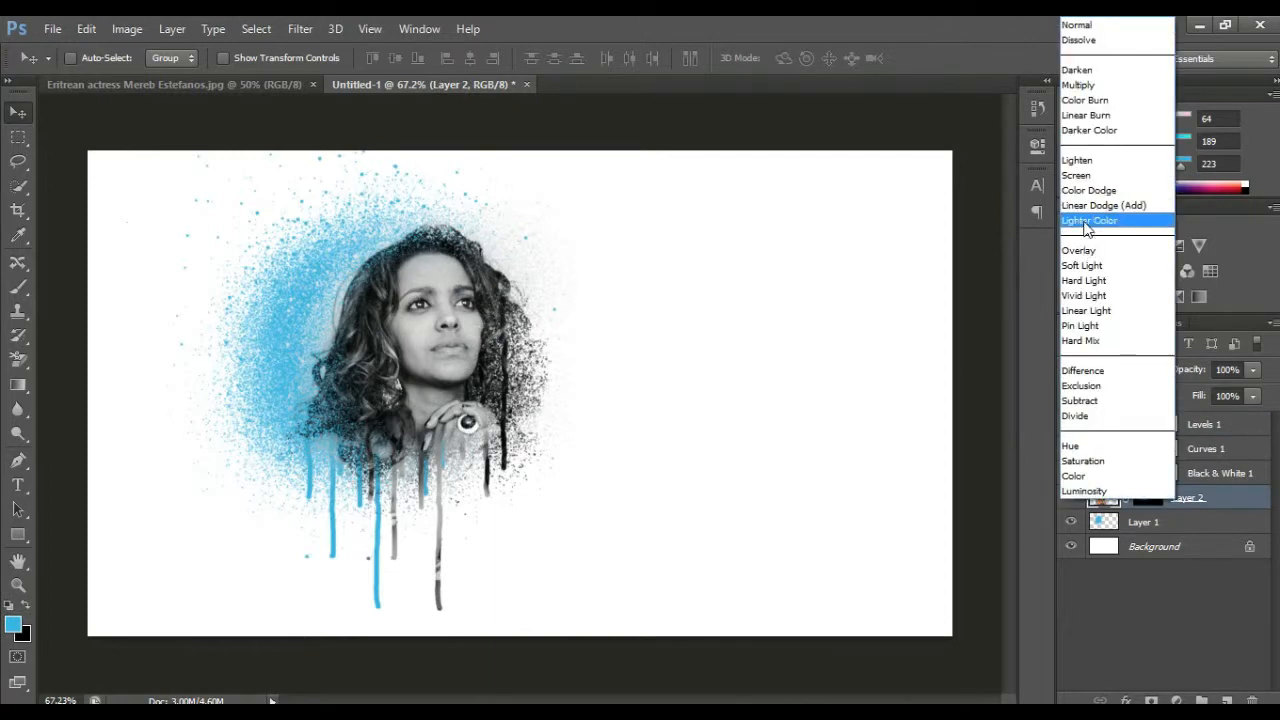
click(1091, 280)
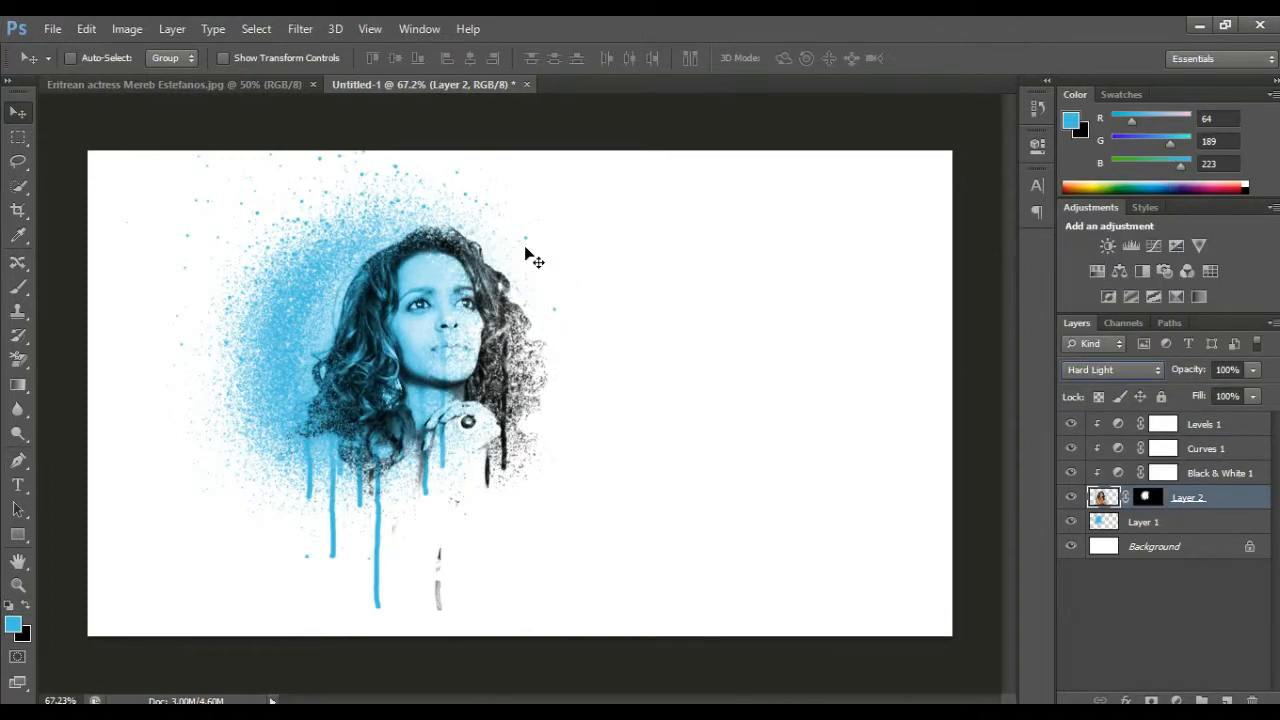
Step: Move the portrait and splatter layers further left together and realign the portrait over the splatter
drag(480, 411, 508, 390)
ctrl+click(1102, 523)
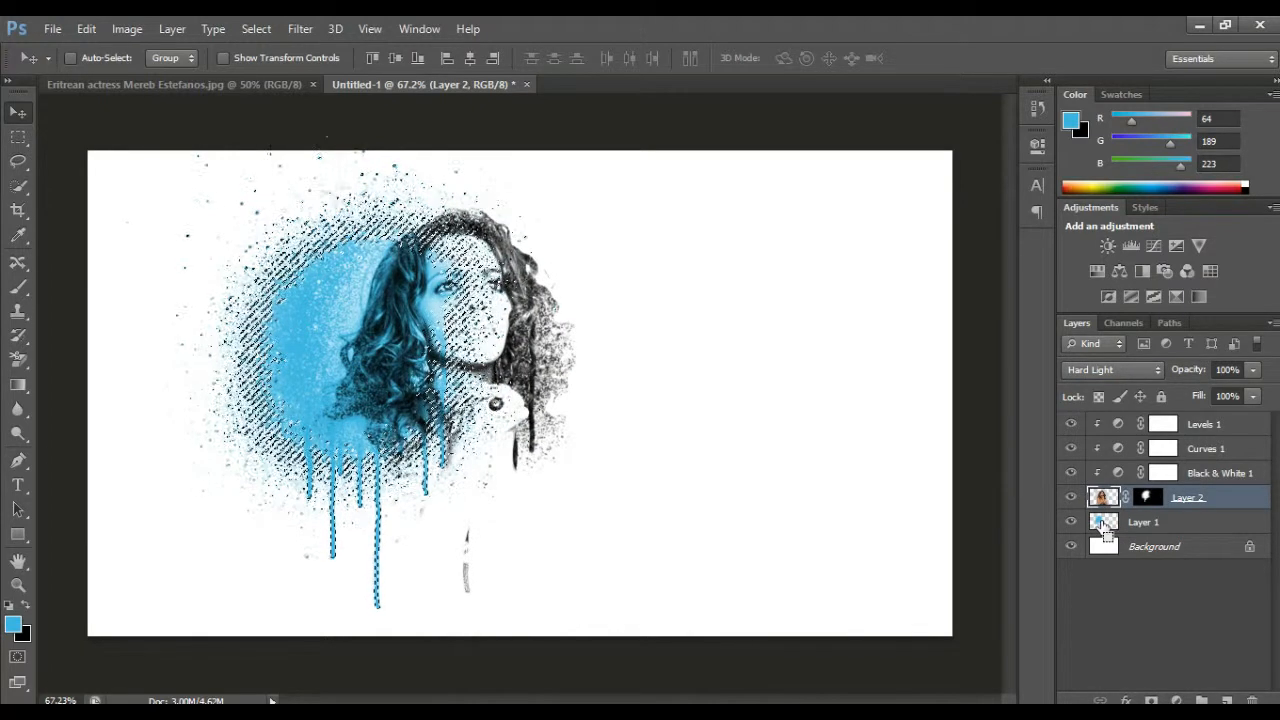
key(ctrl+d)
shift+click(1178, 524)
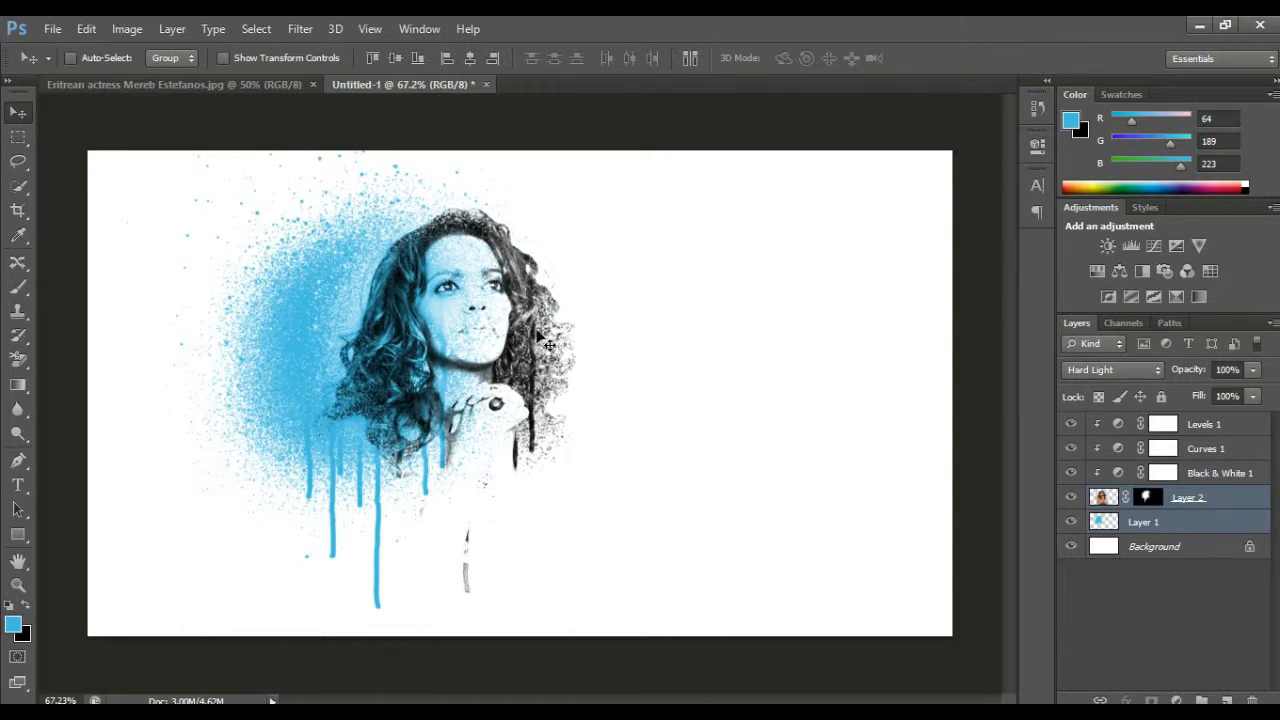
drag(547, 343, 496, 358)
click(1118, 496)
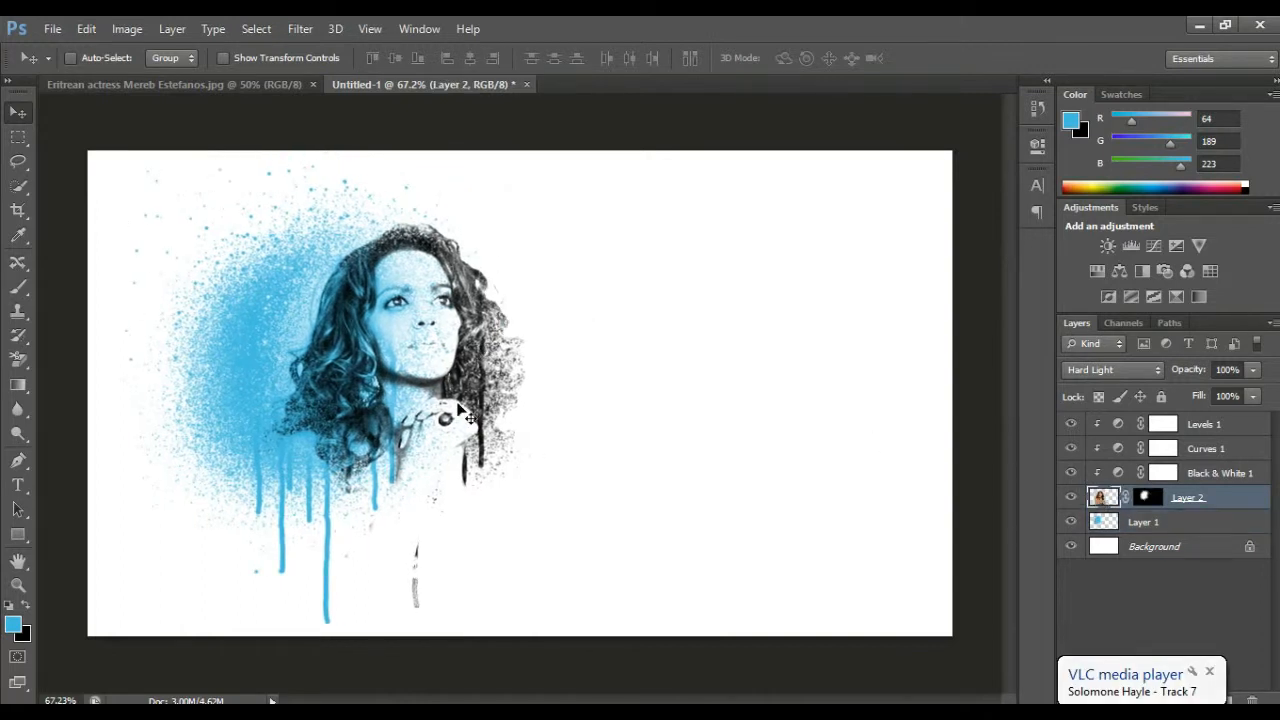
drag(458, 402, 416, 420)
click(1118, 524)
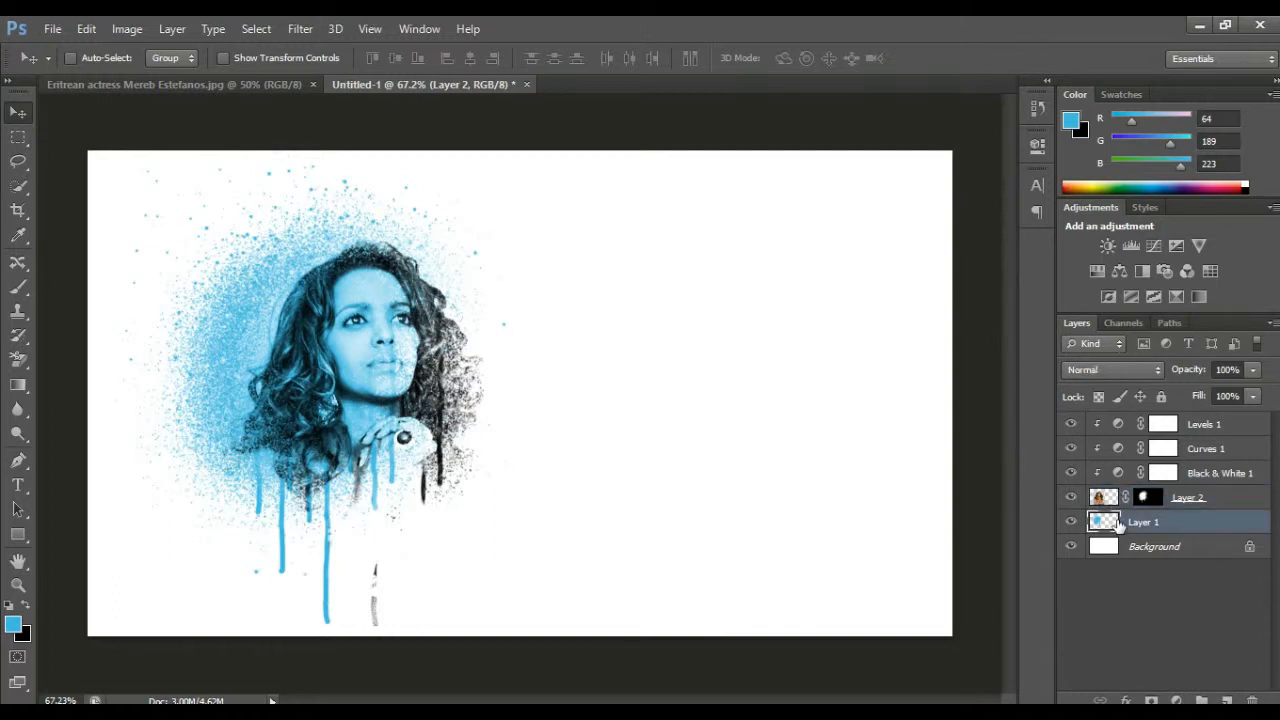
Step: Add a text layer above the Levels adjustment with the actress's name, placed beside the portrait
click(1163, 424)
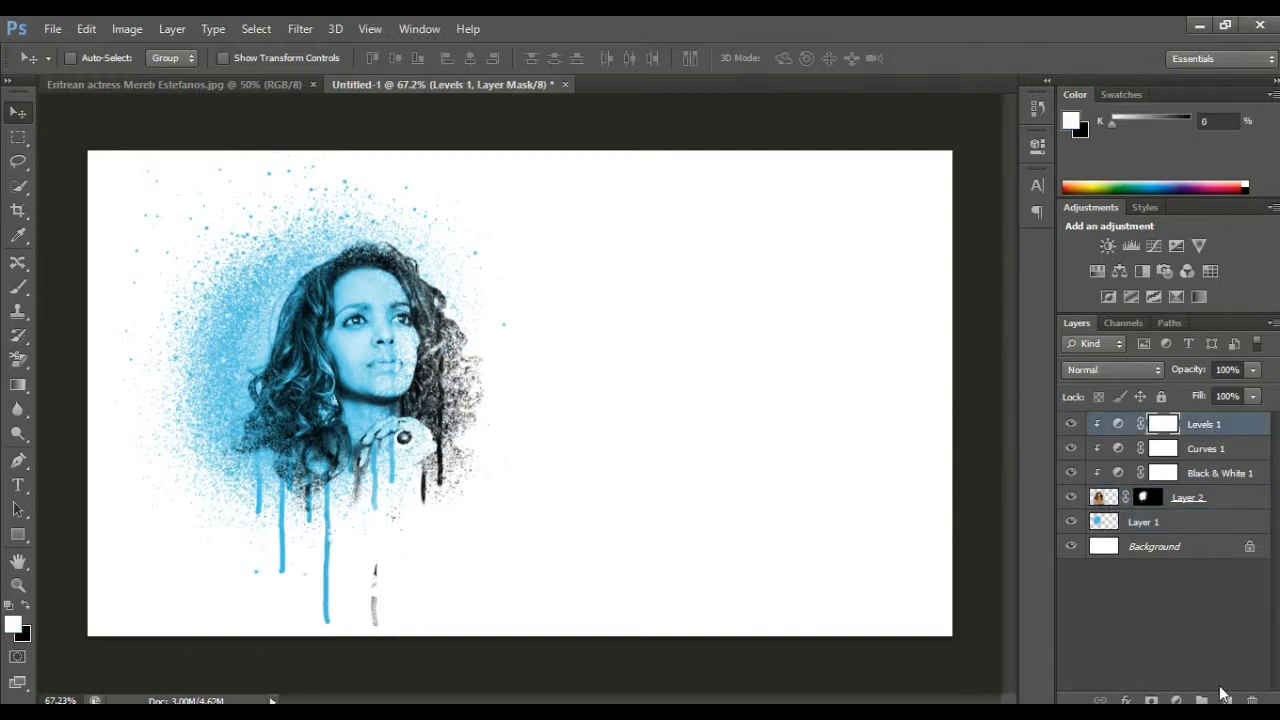
key(t)
click(540, 328)
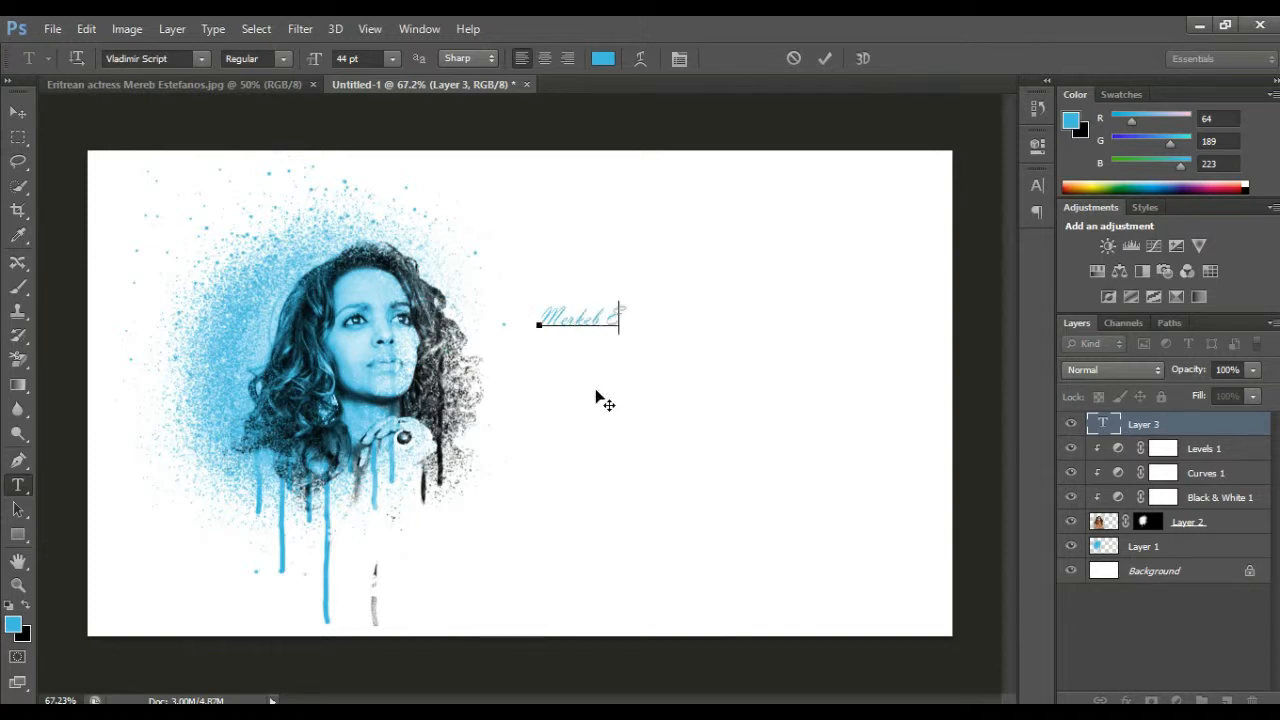
text(Merkeb Estifanos)
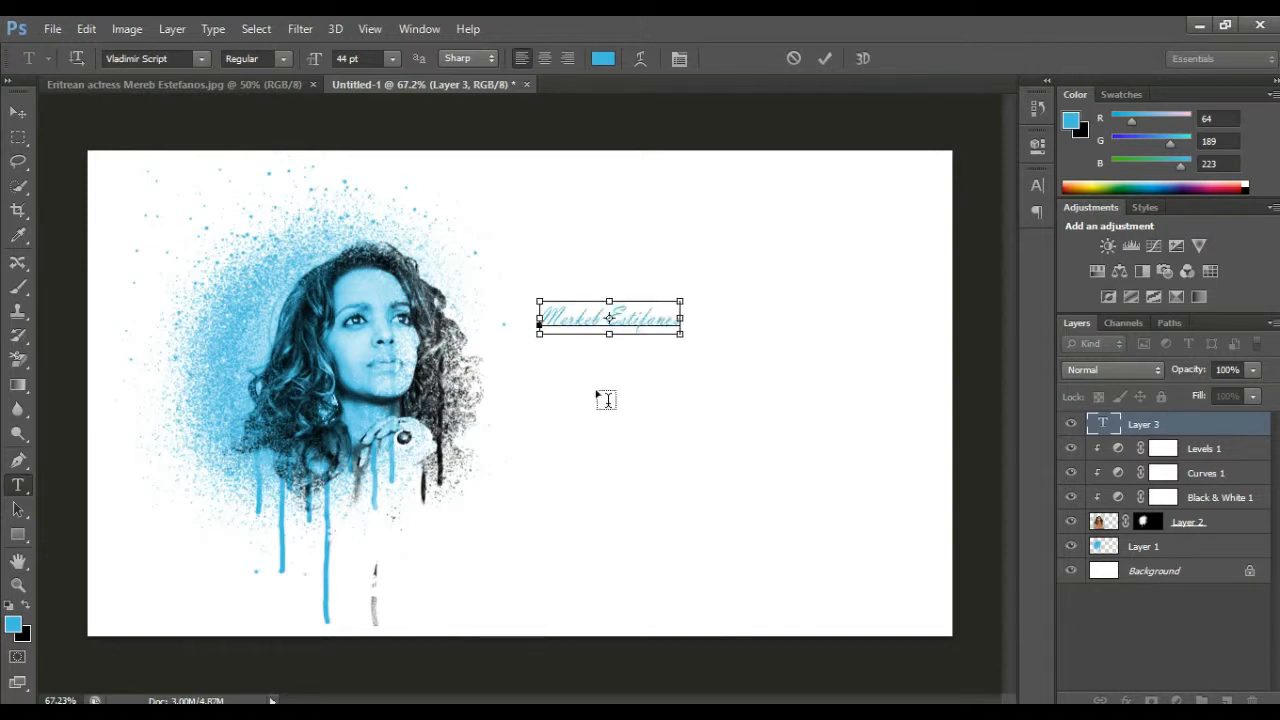
Step: Set the whole name title in Freestyle Script at 124 pt
key(ctrl+a)
click(165, 58)
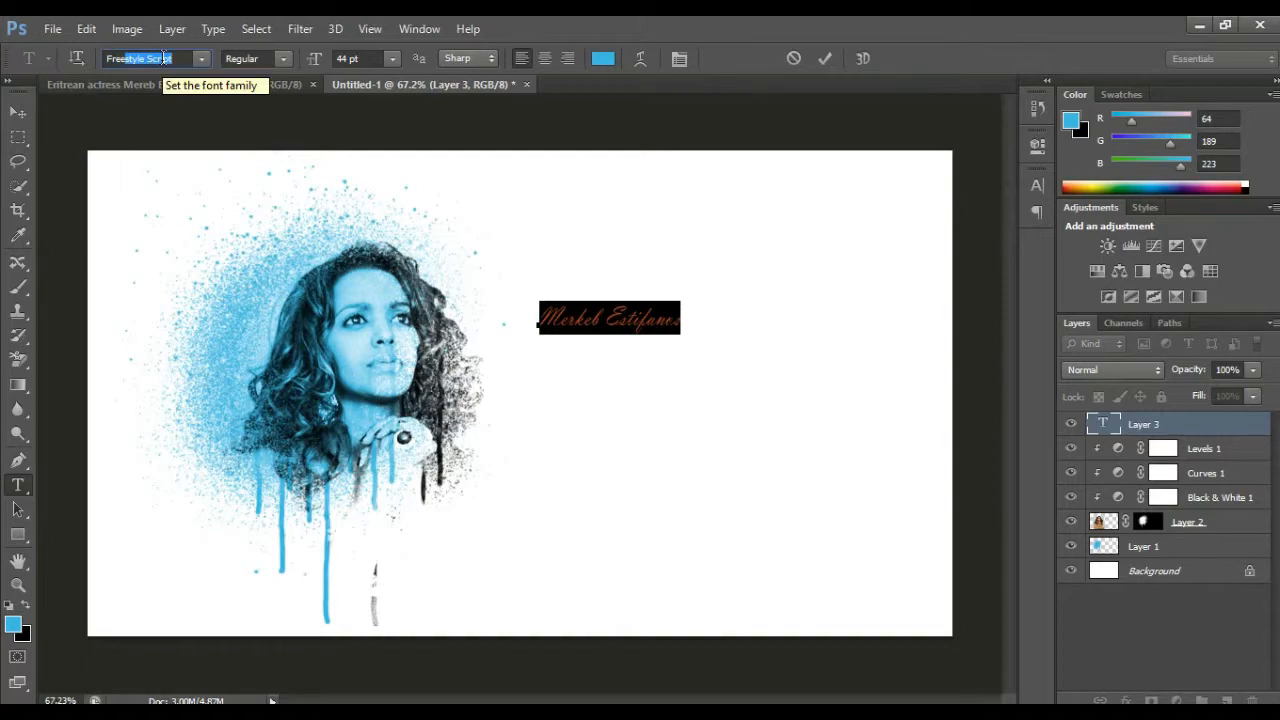
key(Return)
drag(312, 59, 283, 60)
text(1)
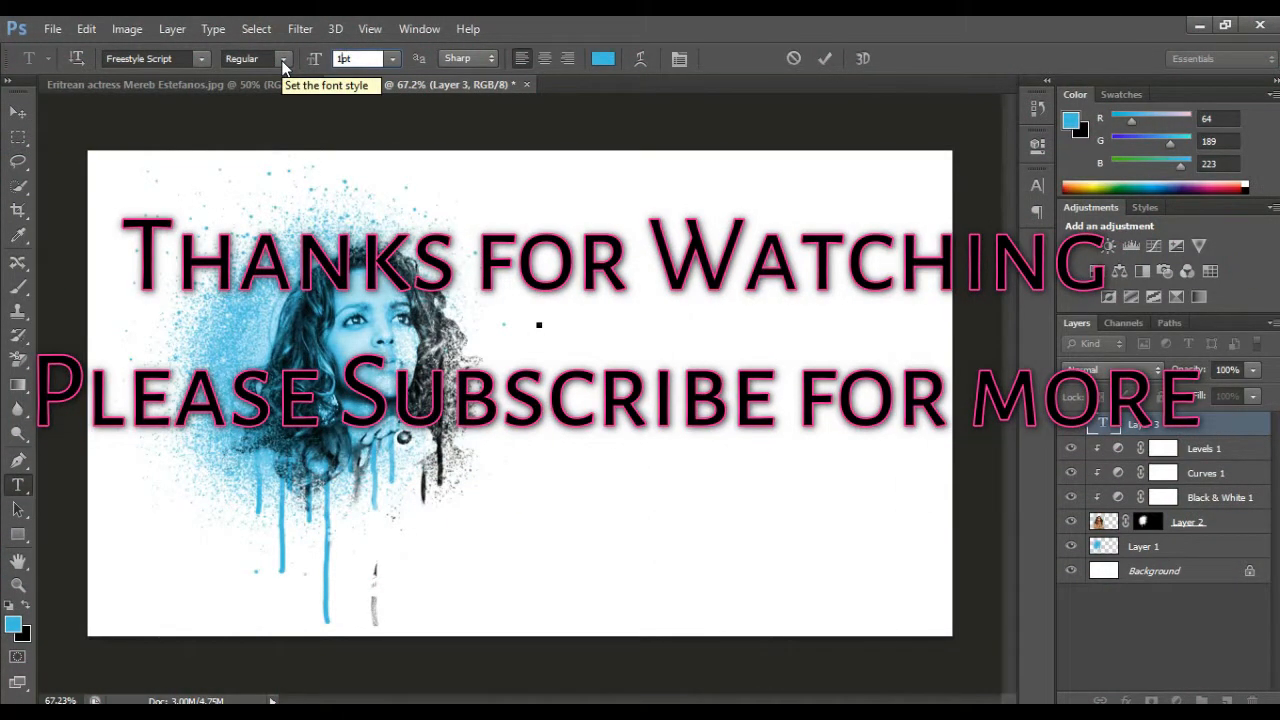
text(24)
Step: Set the name title's horizontal scale to 100% and shift the text slightly left and down beside the portrait
click(1037, 185)
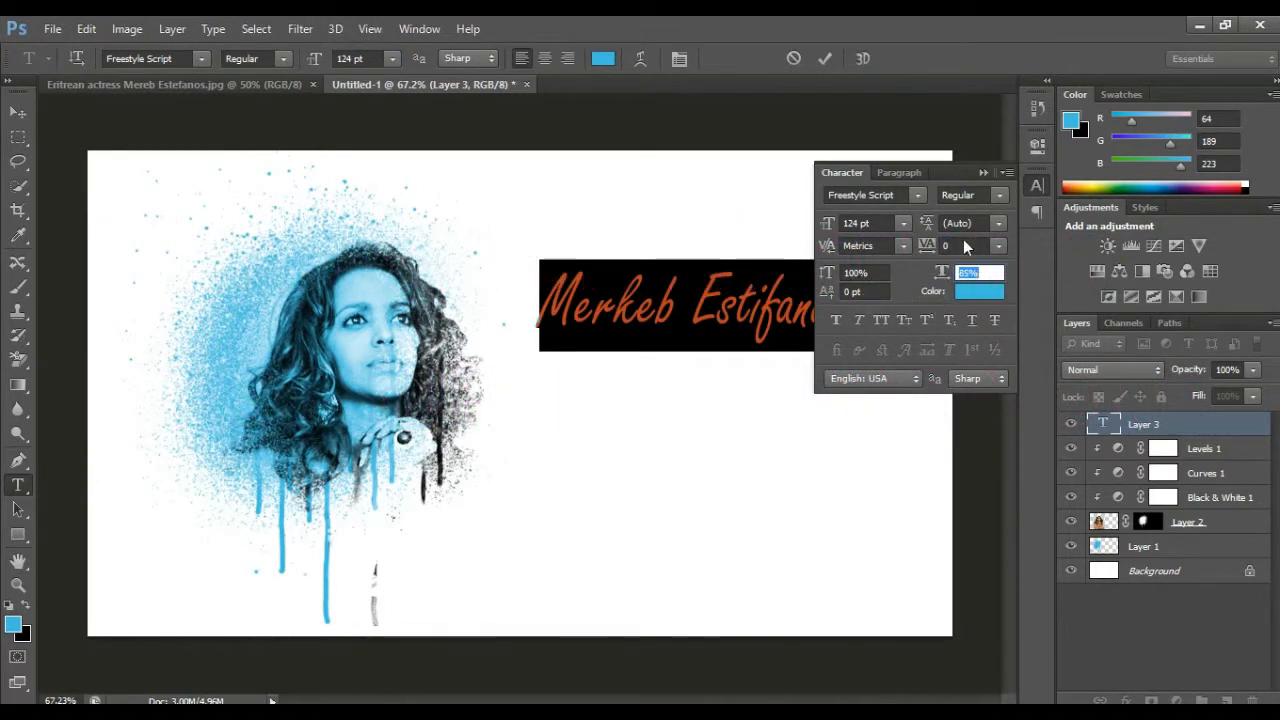
text(10)
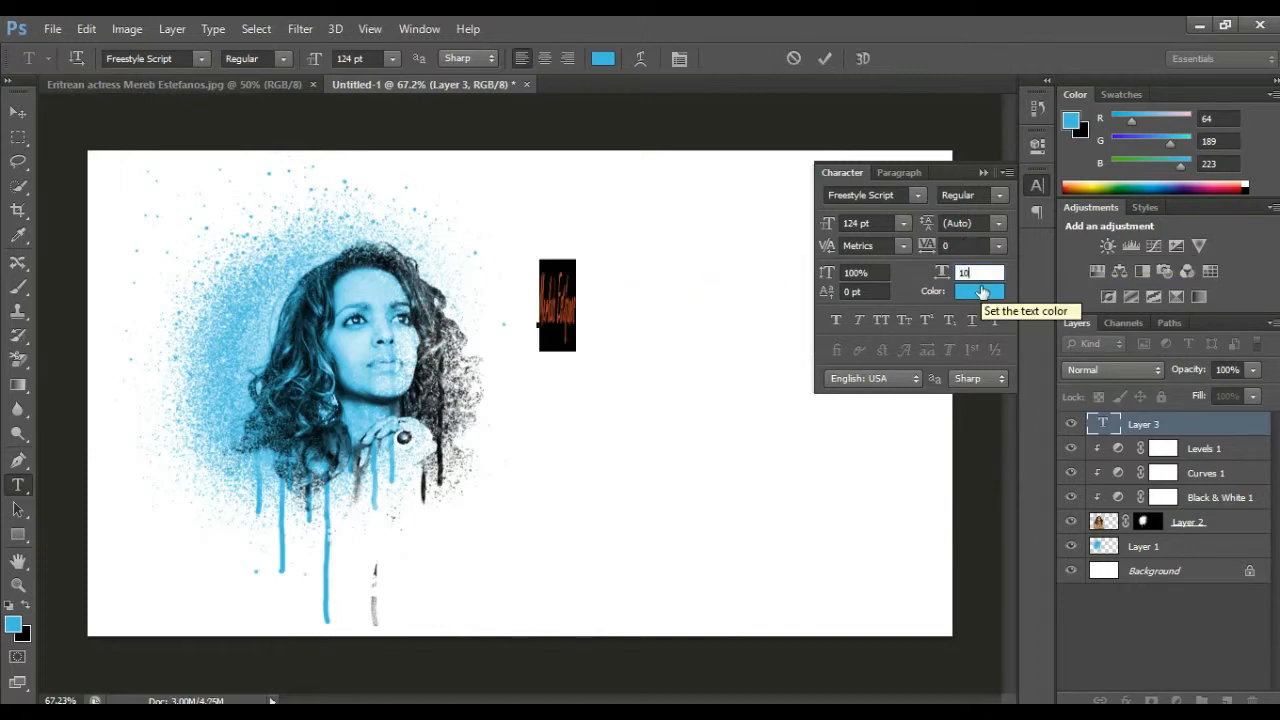
text(0)
click(983, 177)
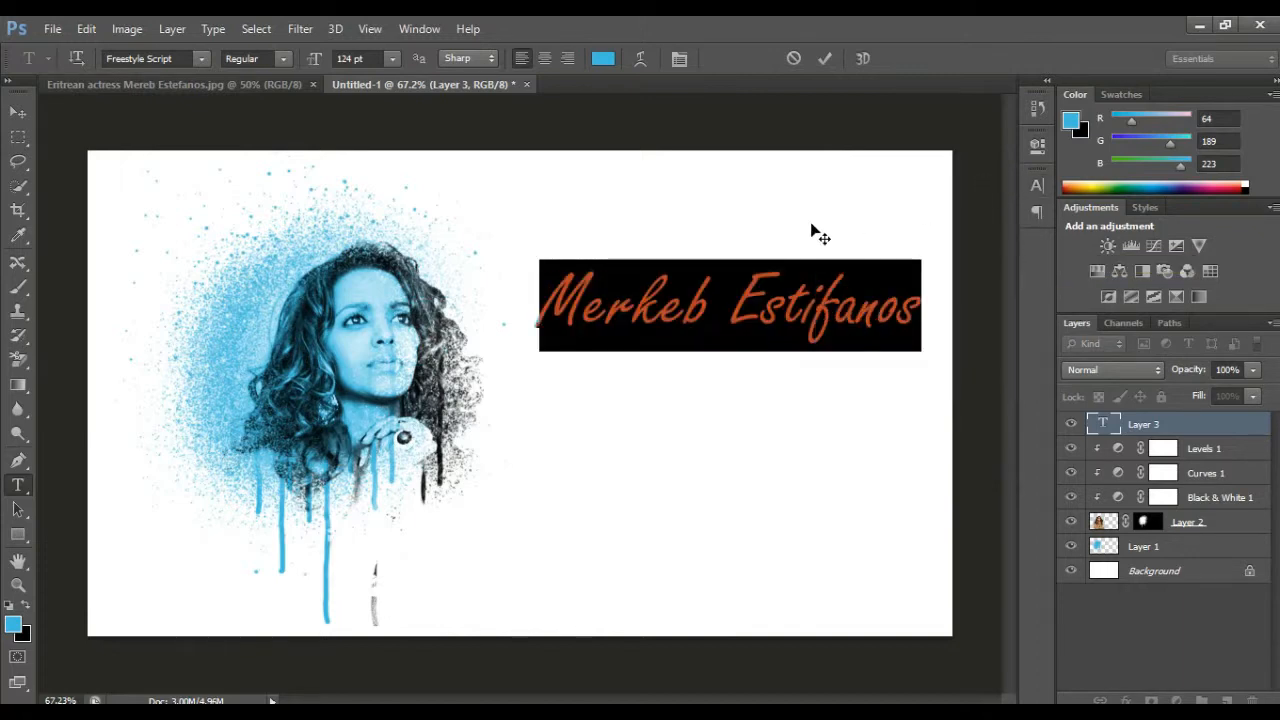
mouse_move(818, 234)
mouse_down()
mouse_move(794, 246)
mouse_move(810, 246)
mouse_up()
click(824, 58)
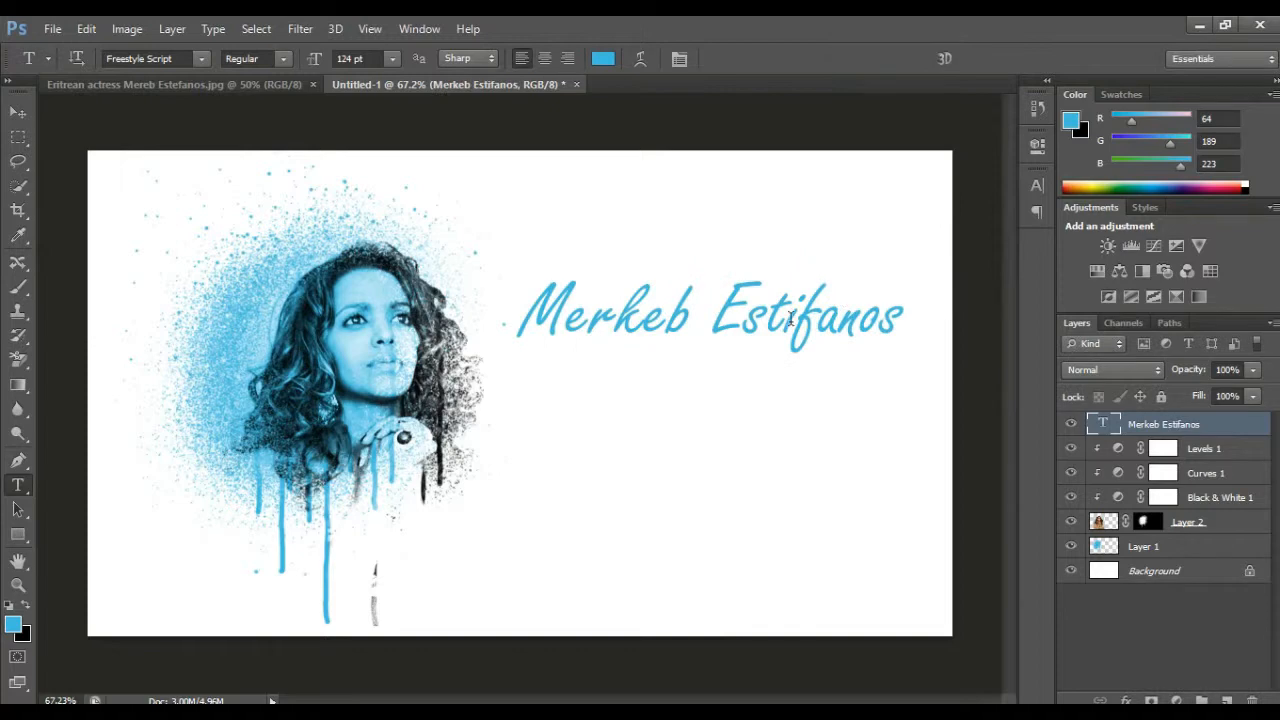
Step: Change the colour of the entire name title to black, 000000
triple_click(791, 318)
click(602, 58)
drag(480, 312, 344, 446)
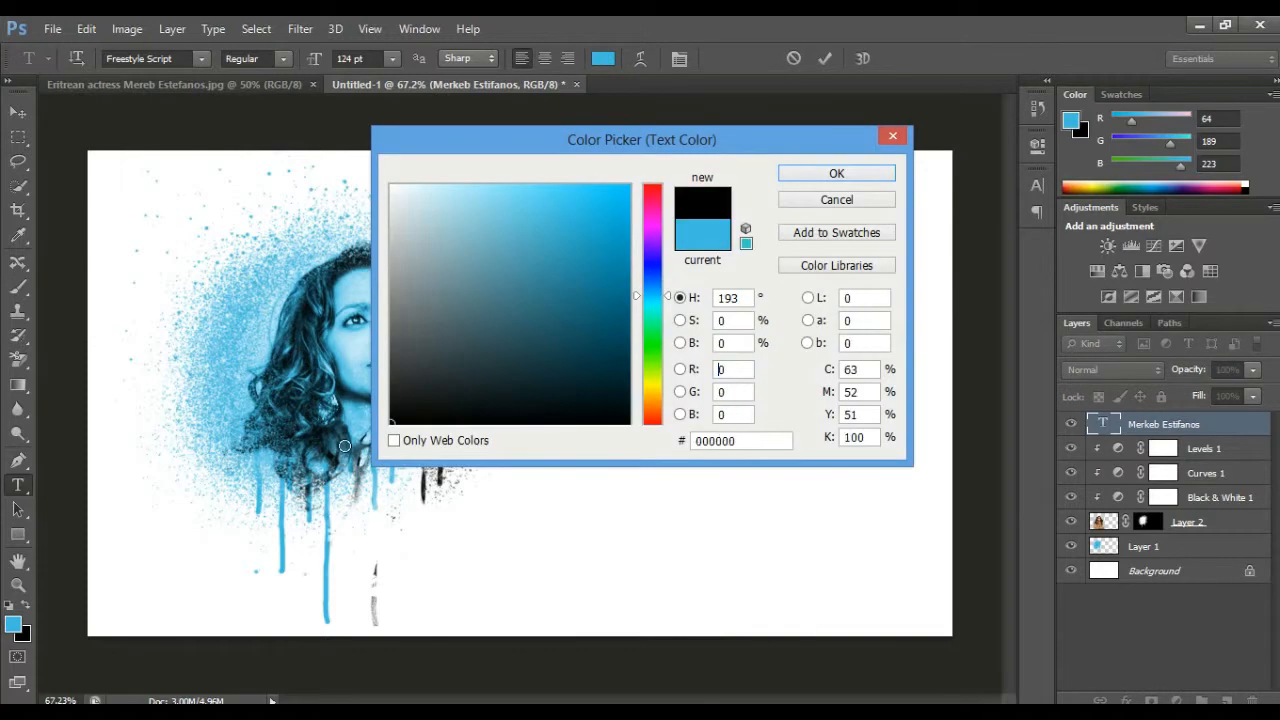
click(833, 173)
click(826, 58)
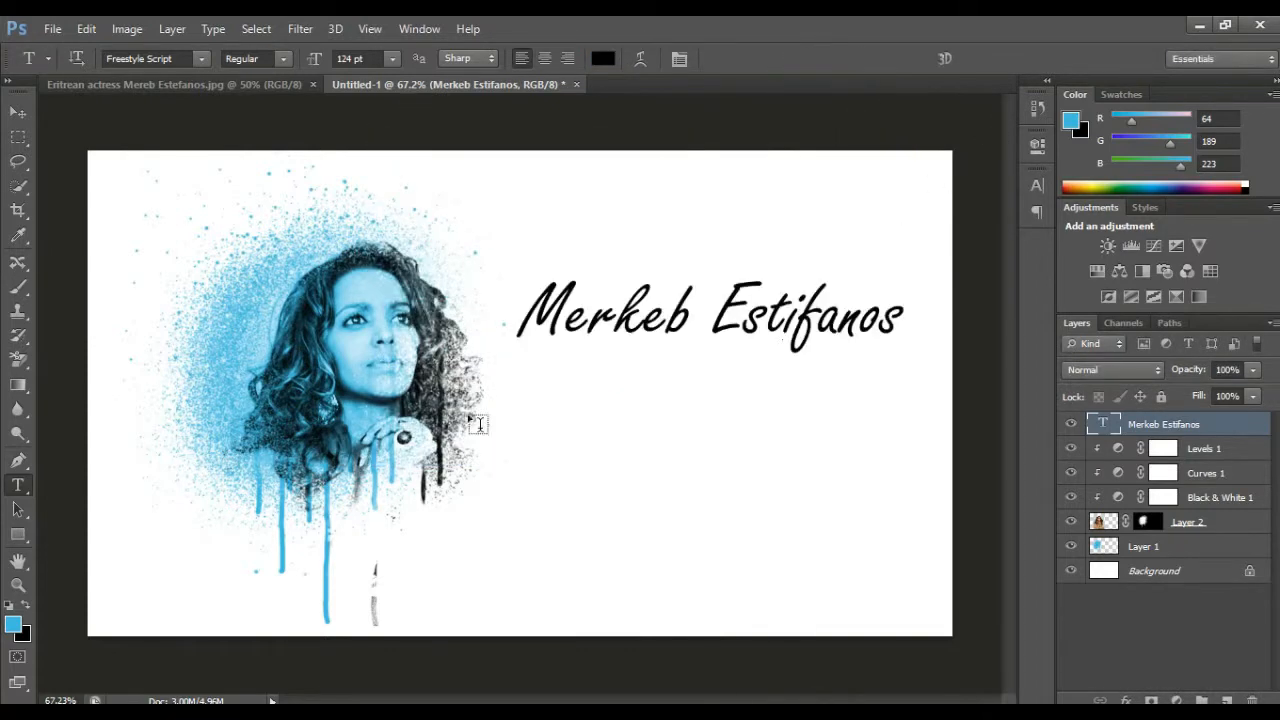
Step: Add a separate text layer reading "Ertrean Actress" directly below the name title
click(534, 400)
text(E)
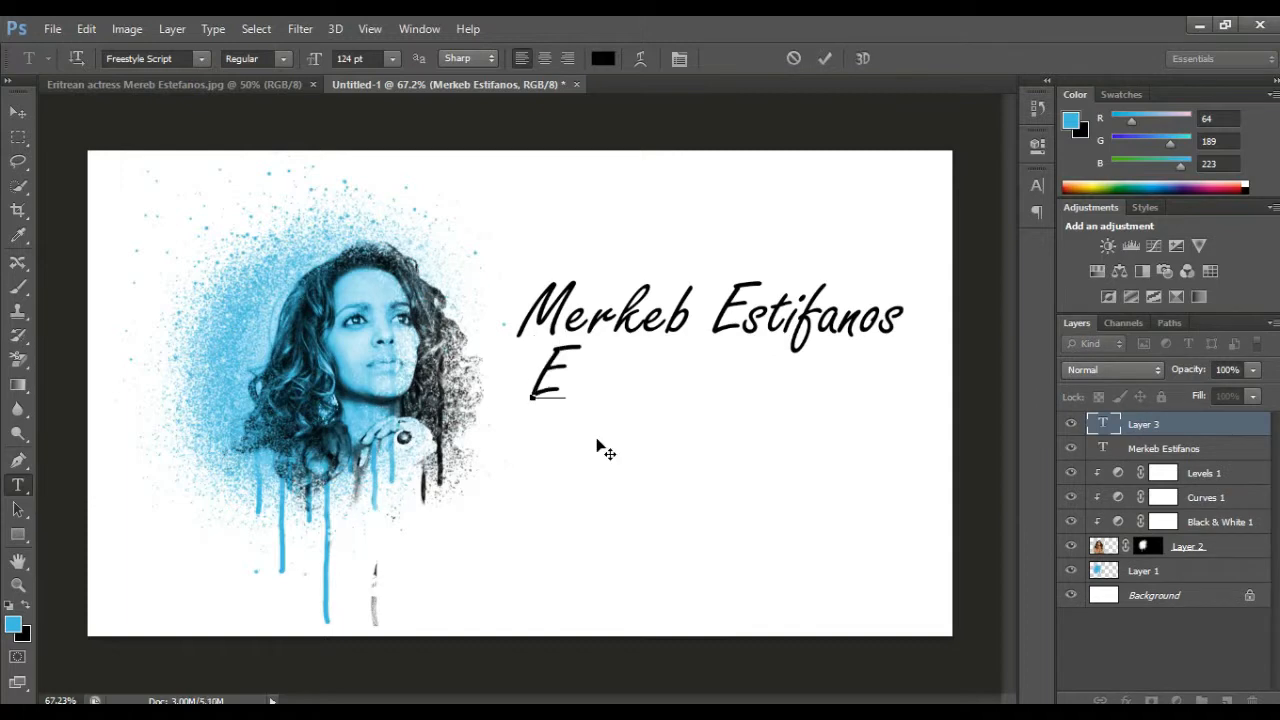
text(rtrean Actress)
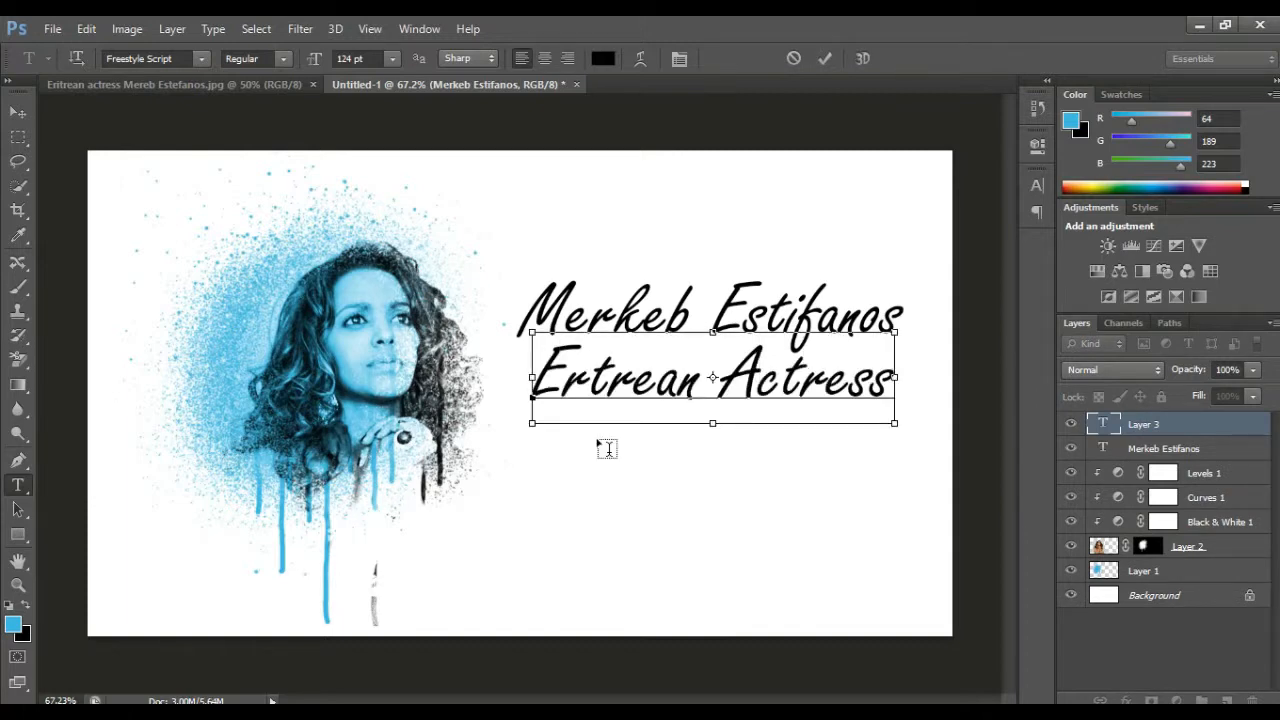
Step: Set the "Ertrean Actress" text in the Baskerville Old F... font at 44 pt
key(ctrl+a)
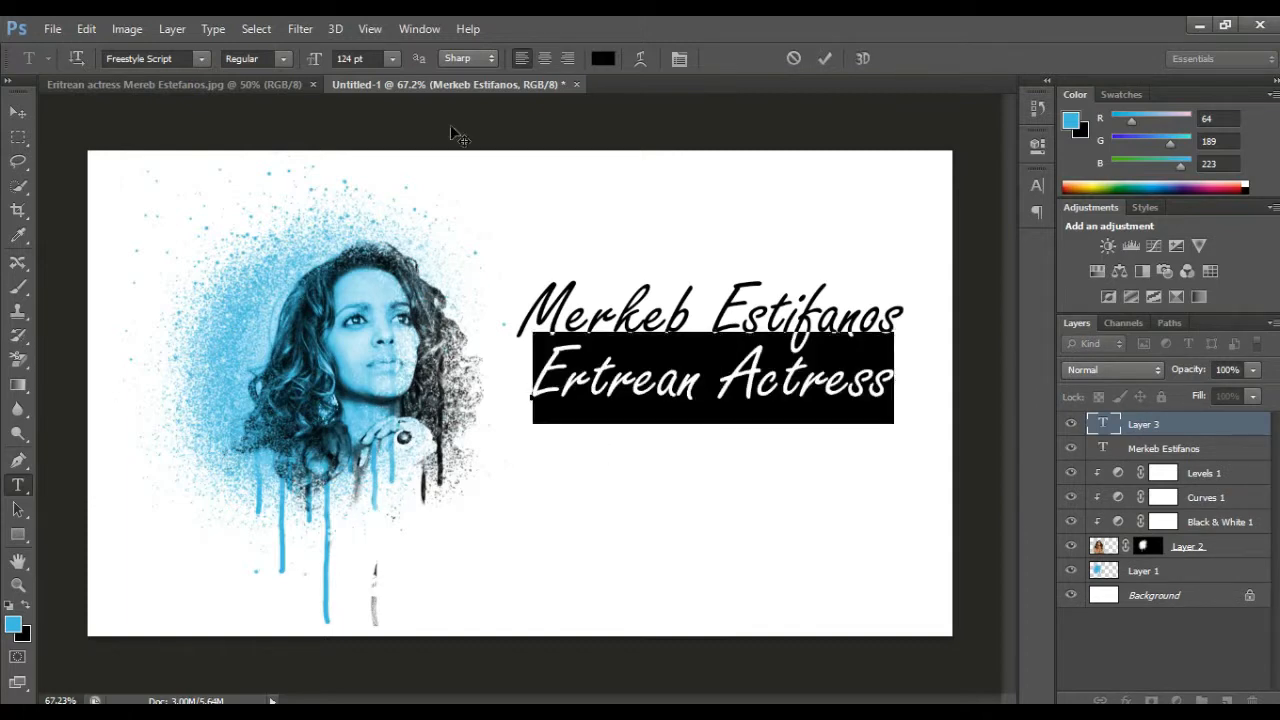
click(135, 58)
text(Baskerville Old F...)
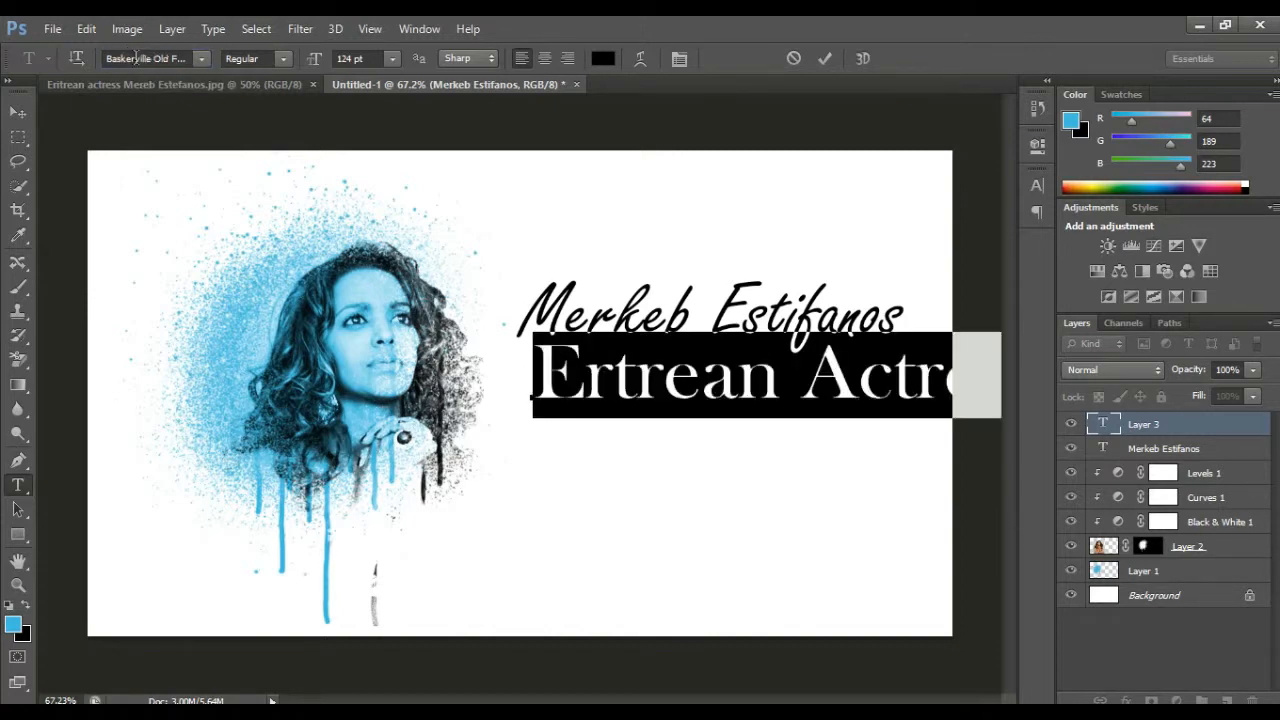
click(307, 58)
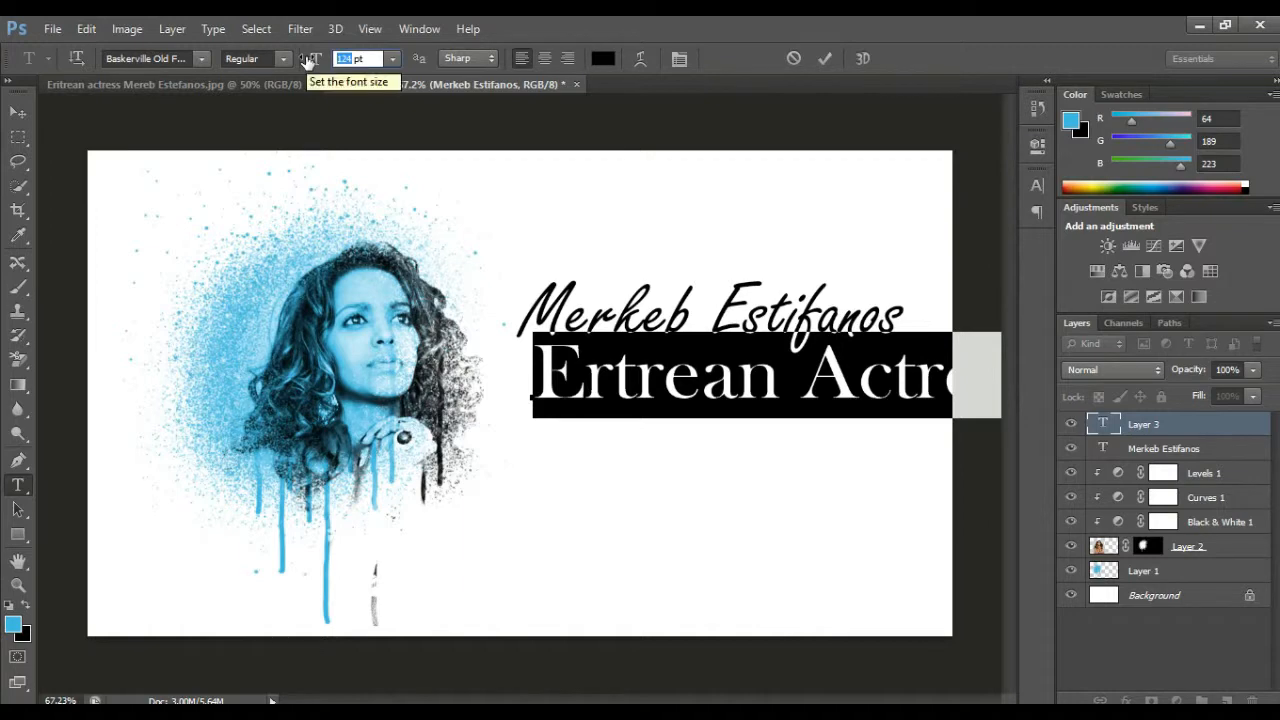
text(44)
click(824, 59)
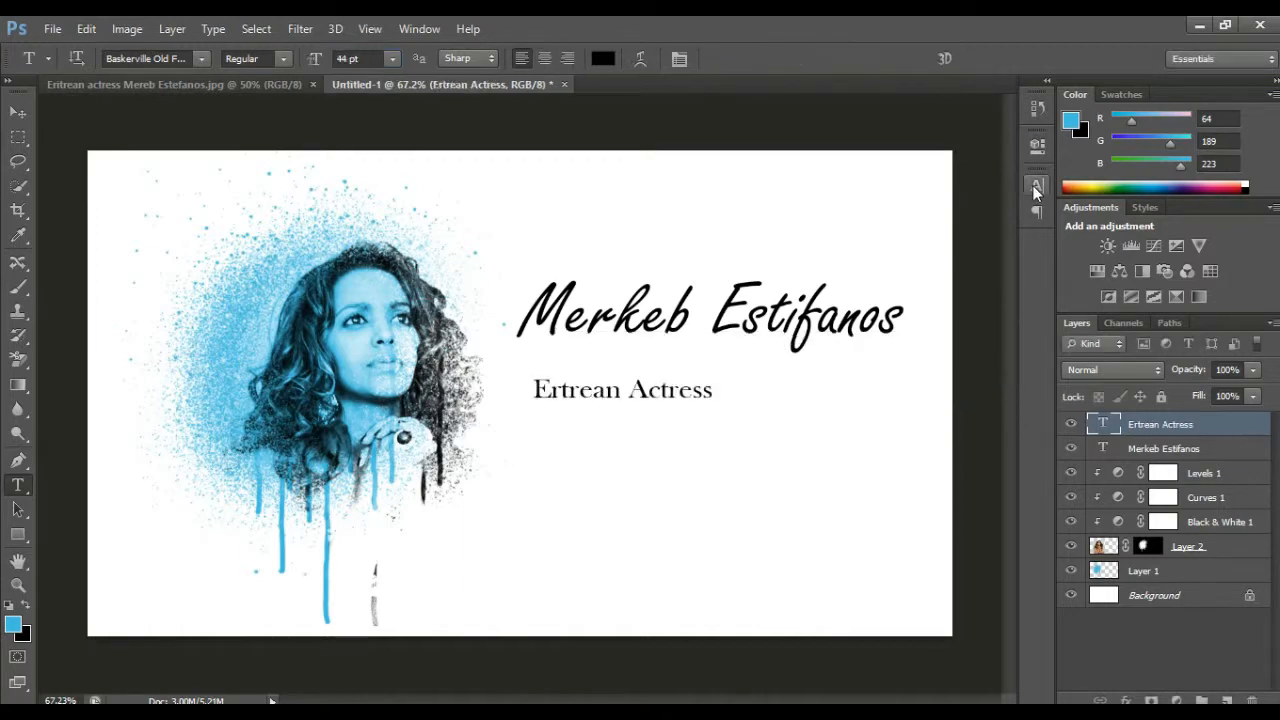
Step: Widen the tracking of "Ertrean Actress" to 220 and move the text up and left, close under the name
double_click(1100, 426)
click(1037, 185)
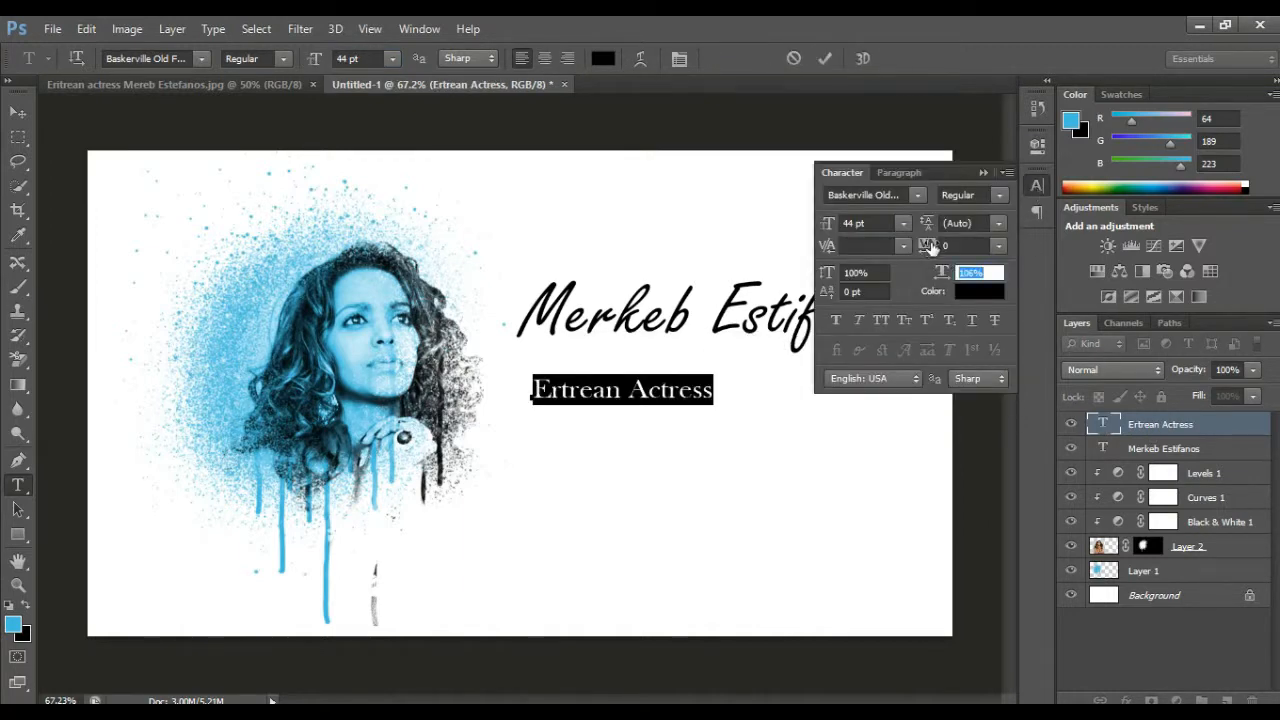
drag(929, 247, 941, 248)
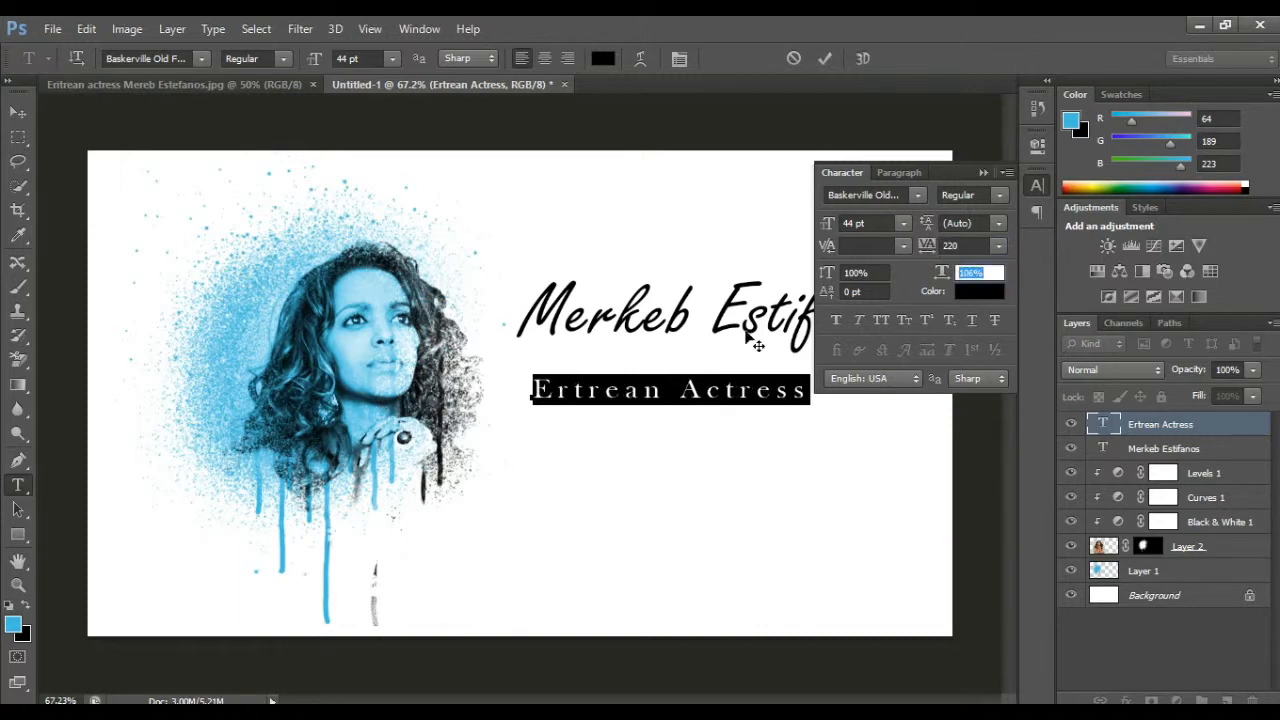
drag(746, 333, 710, 285)
click(825, 59)
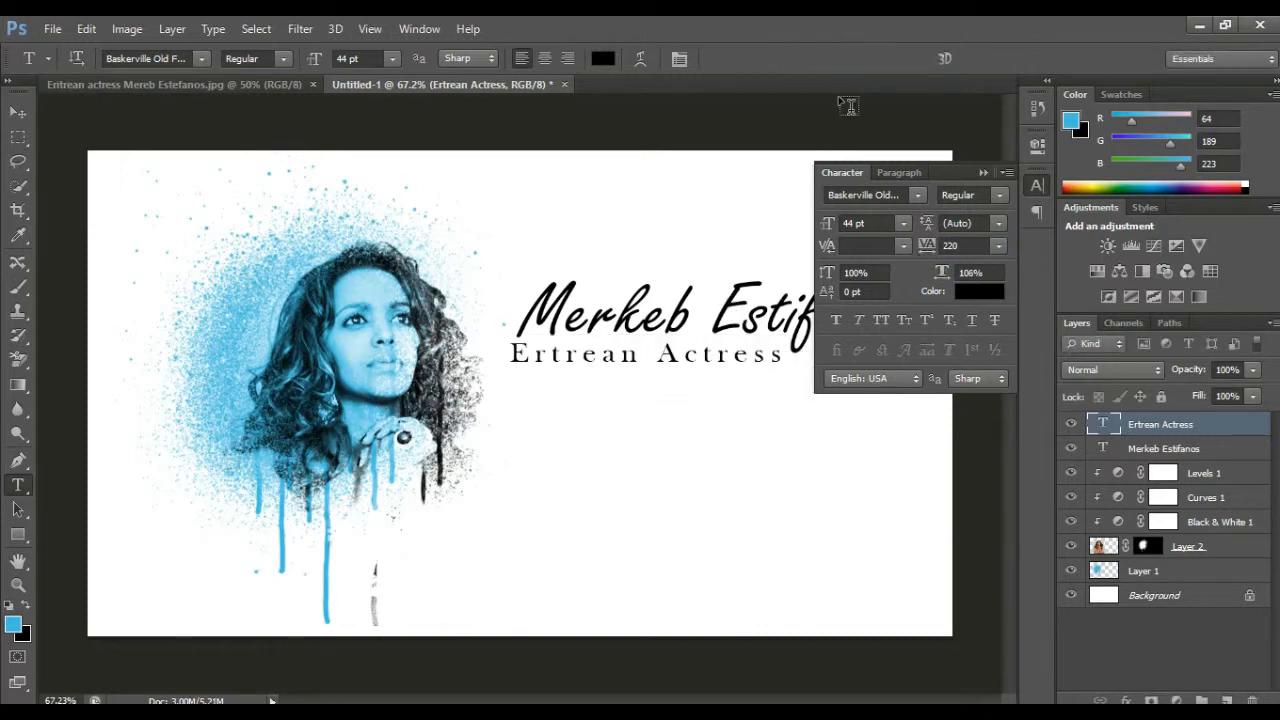
Step: Tighten the tracking of the whole "Ertrean Actress" line slightly
double_click(692, 350)
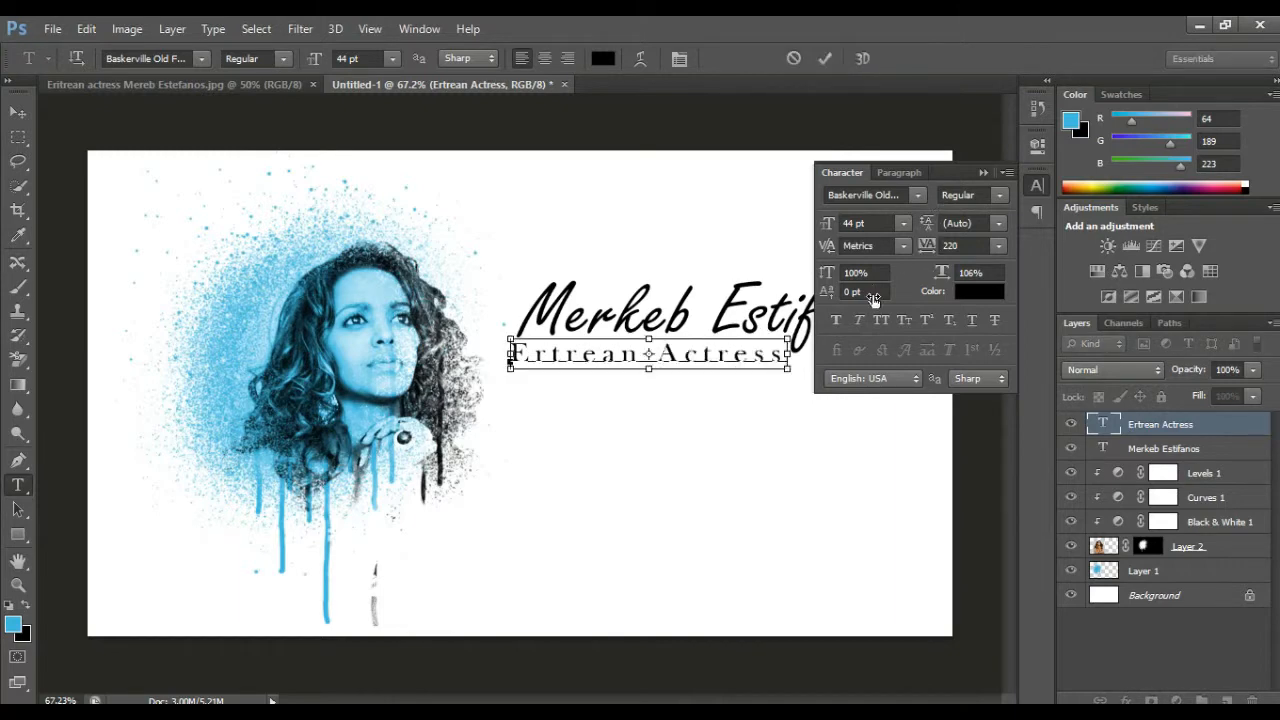
key(ctrl+a)
drag(932, 247, 929, 246)
click(825, 59)
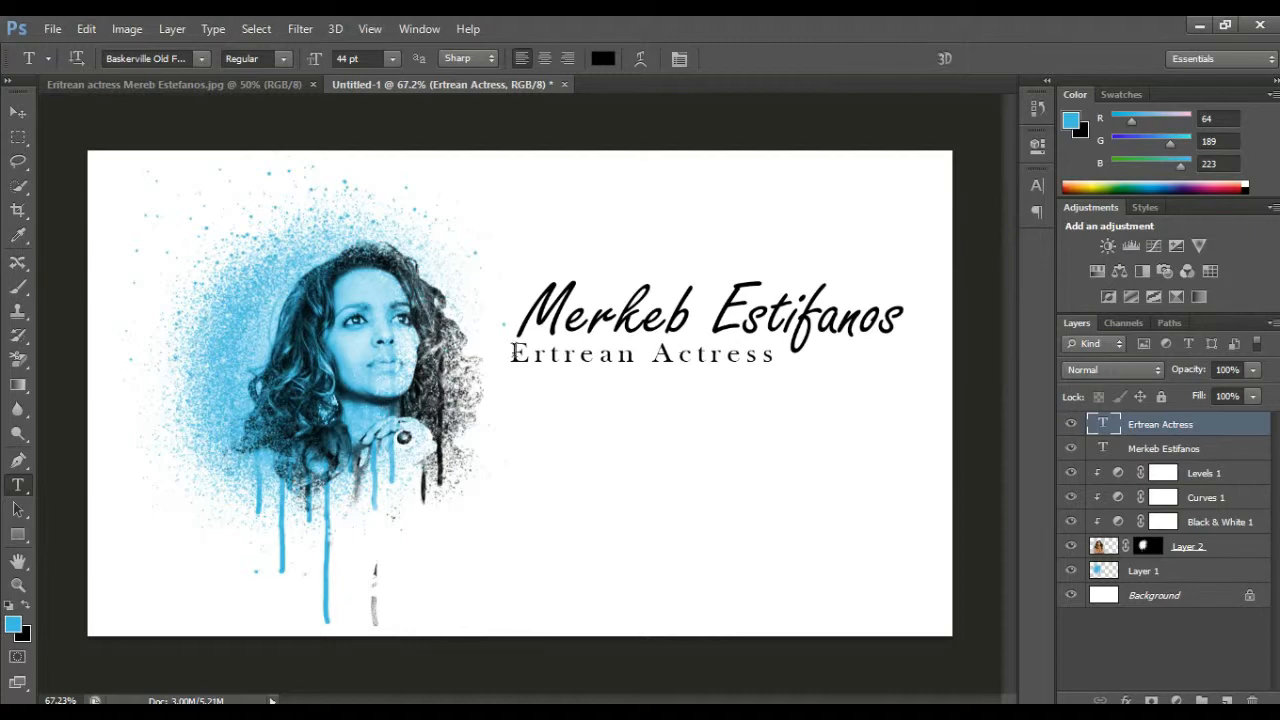
key(m)
drag(506, 341, 786, 373)
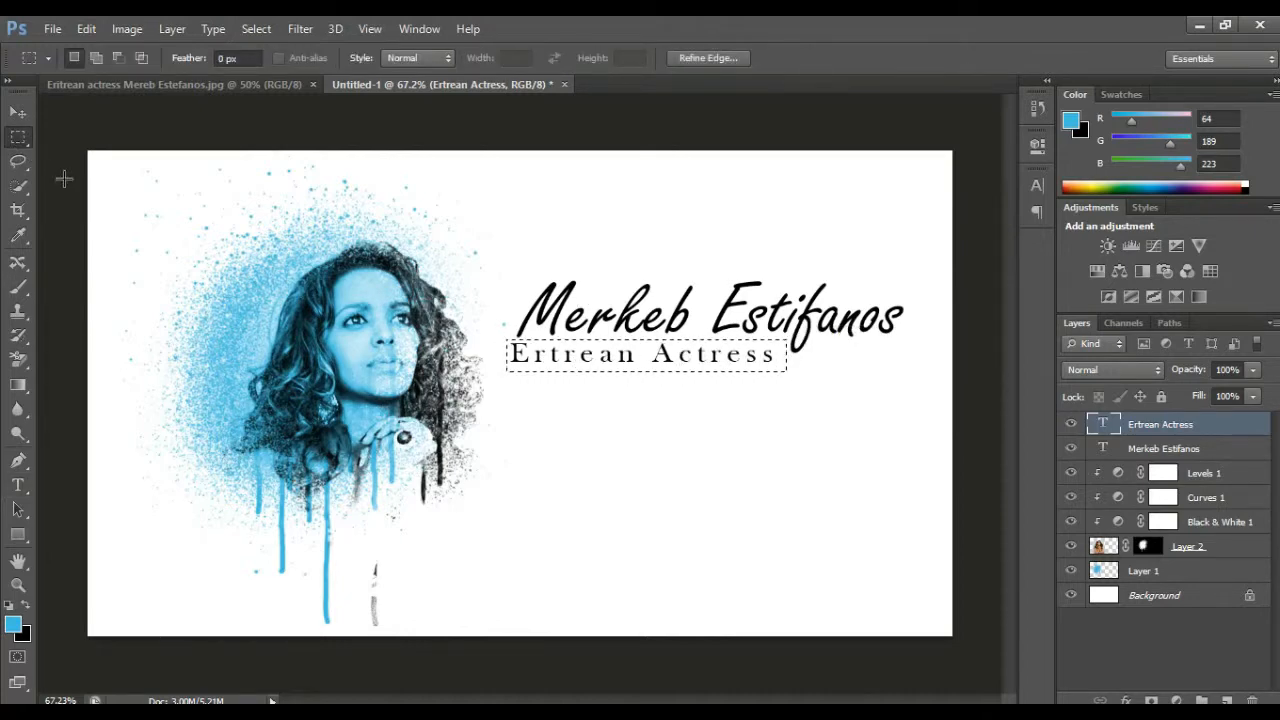
key(ctrl+d)
click(86, 30)
click(1151, 450)
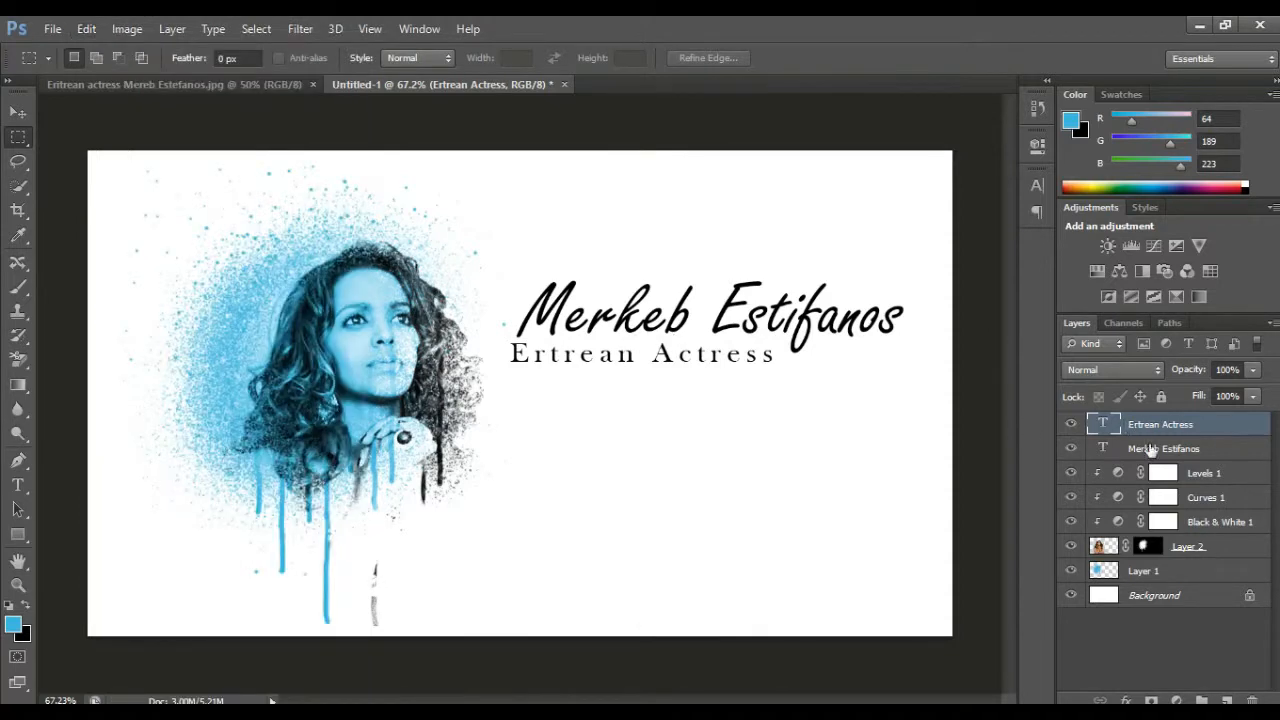
Step: Add a new layer above the subtitle and fill a rectangle tightly framing "Ertrean Actress" with black
click(1227, 700)
drag(506, 339, 786, 369)
click(86, 28)
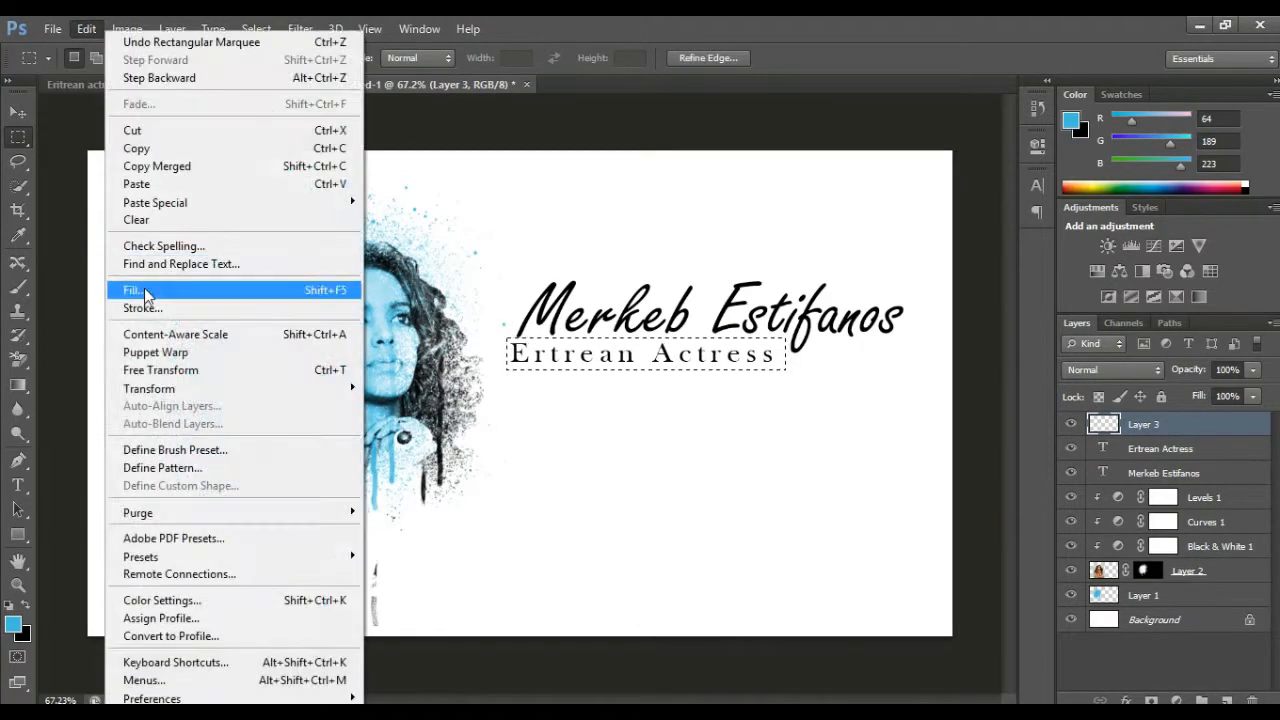
click(130, 289)
click(750, 209)
Step: Recolour the "Ertrean Actress" text to white, ffffff, and move its layer above the black bar layer, Layer 3
click(1106, 450)
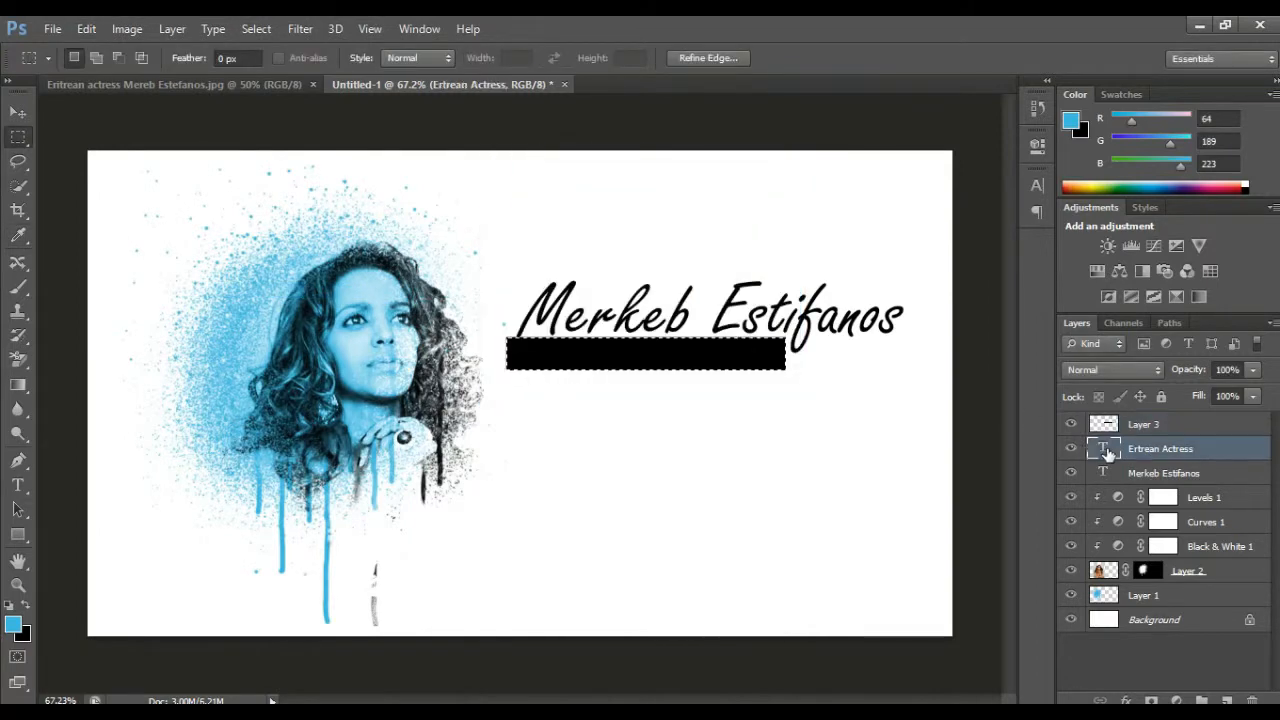
key(t)
click(601, 58)
drag(750, 441, 557, 457)
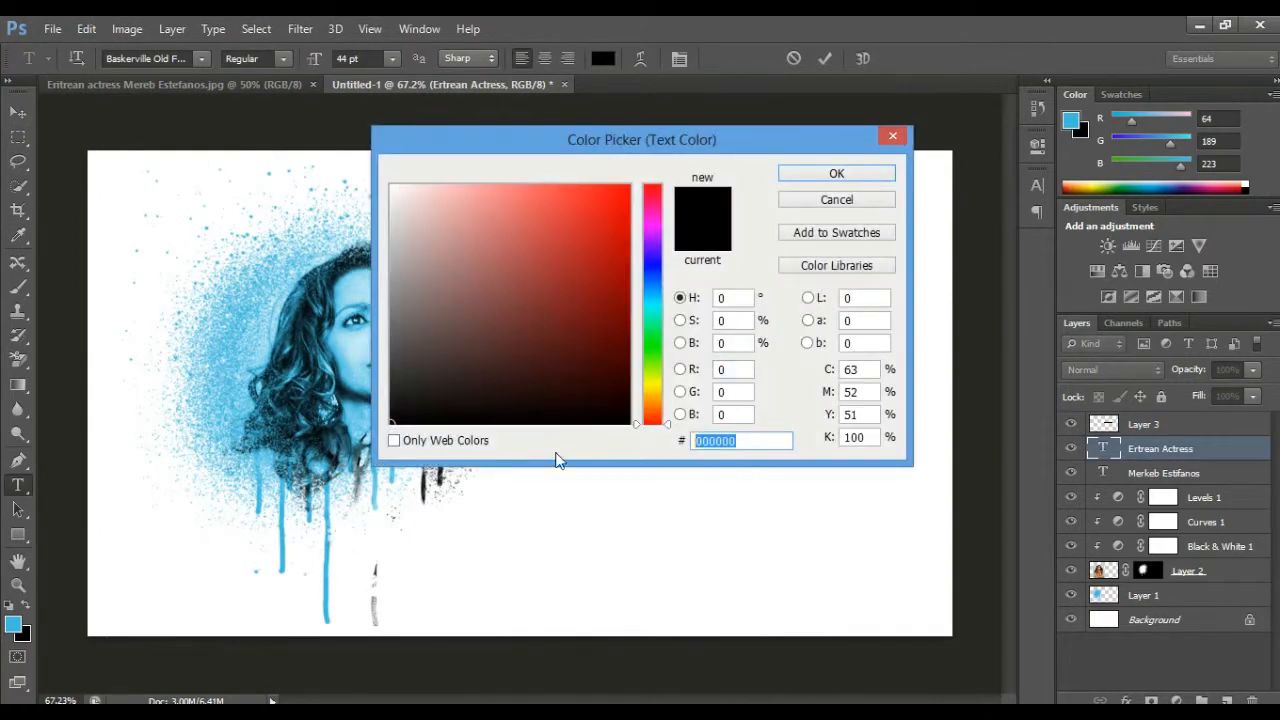
text(ffffff)
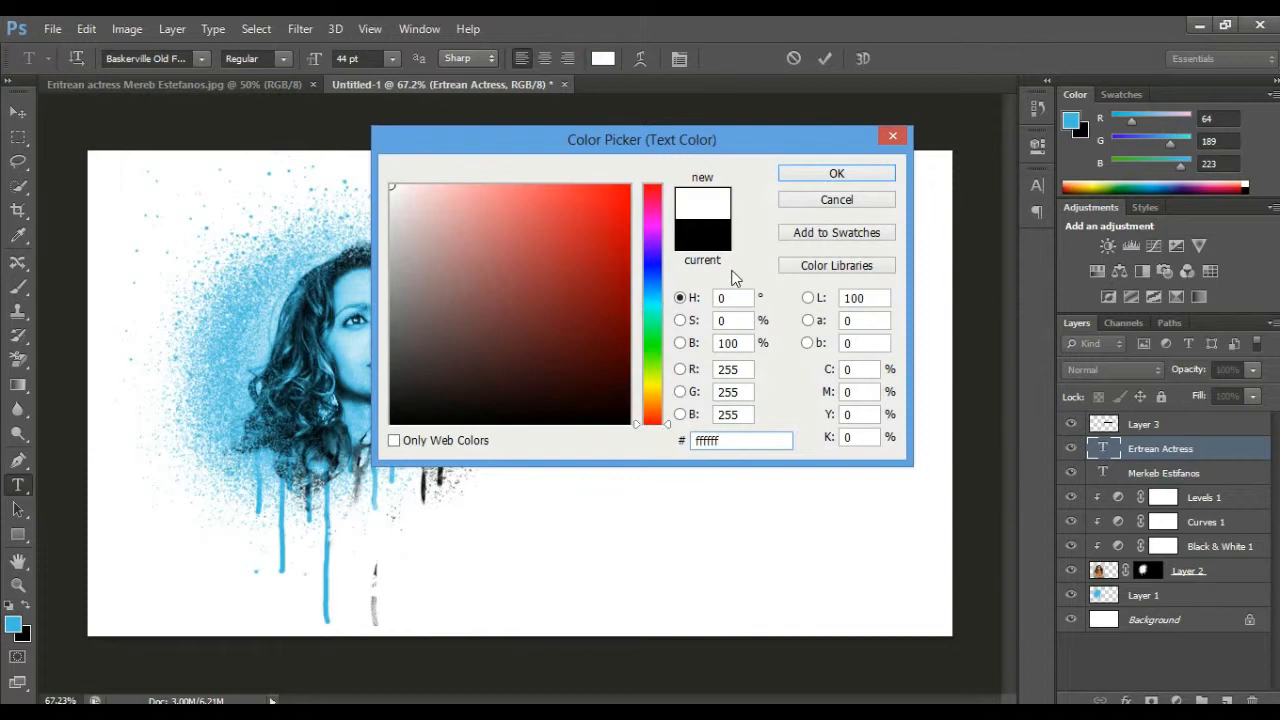
click(826, 178)
click(1120, 448)
drag(1150, 451, 1151, 424)
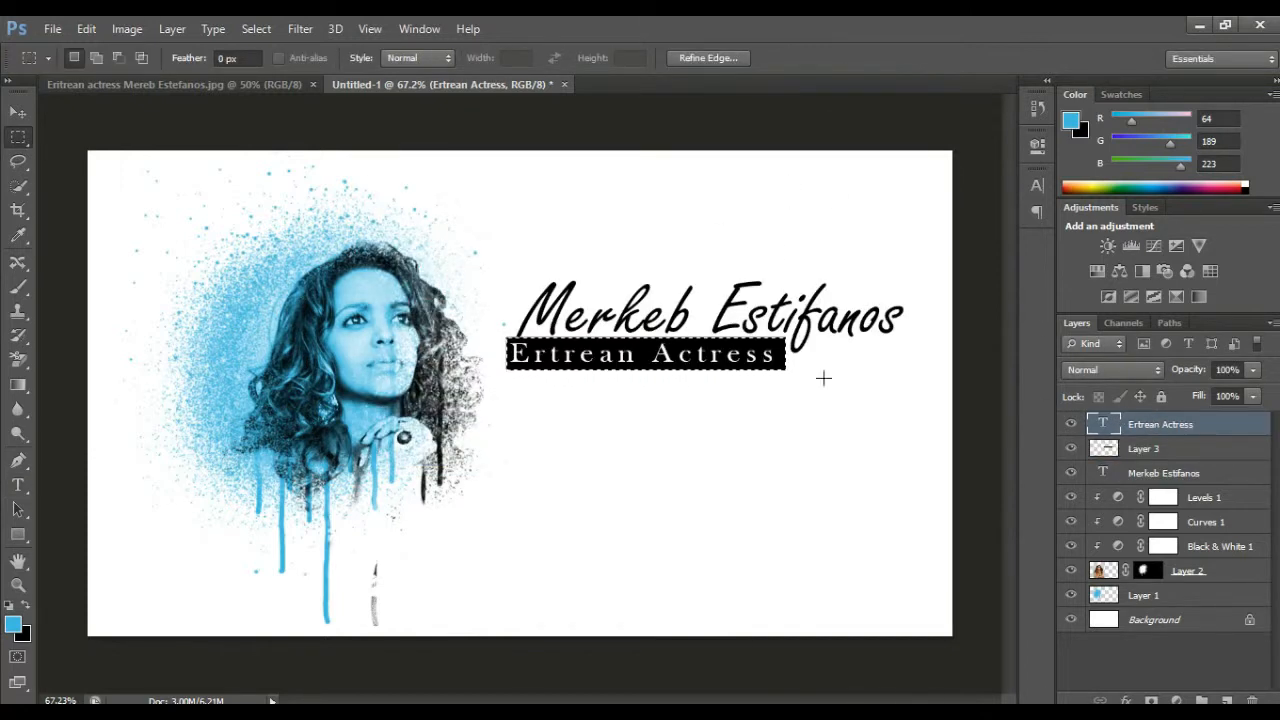
Step: Clear the selection and nudge the "Ertrean Actress" text and its black bar together slightly down and right
key(ctrl+d)
shift+click(1157, 451)
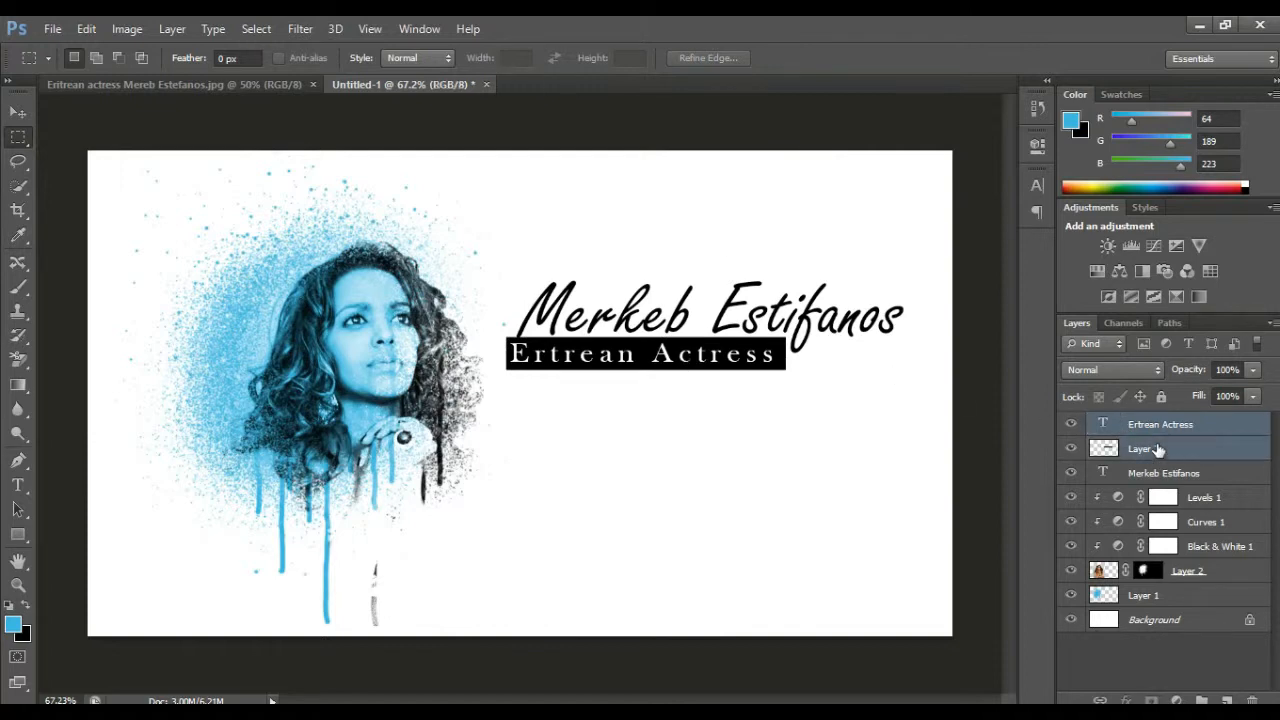
key(v)
drag(689, 362, 689, 362)
key(Down)
key(Down)
key(Down)
key(Down)
key(Right)
key(Right)
key(Right)
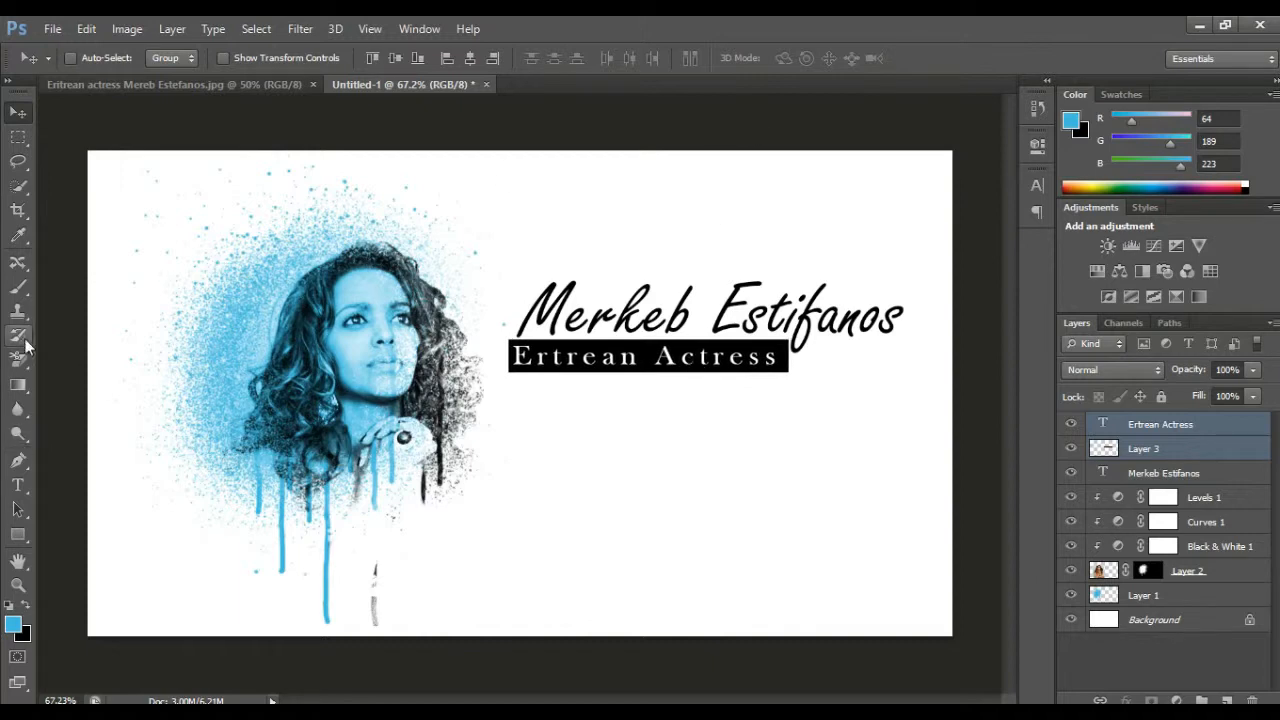
Step: Choose the Brush tool and add a new empty layer between the splatter layer, Layer 1, and the photo layer, Layer 2
click(18, 286)
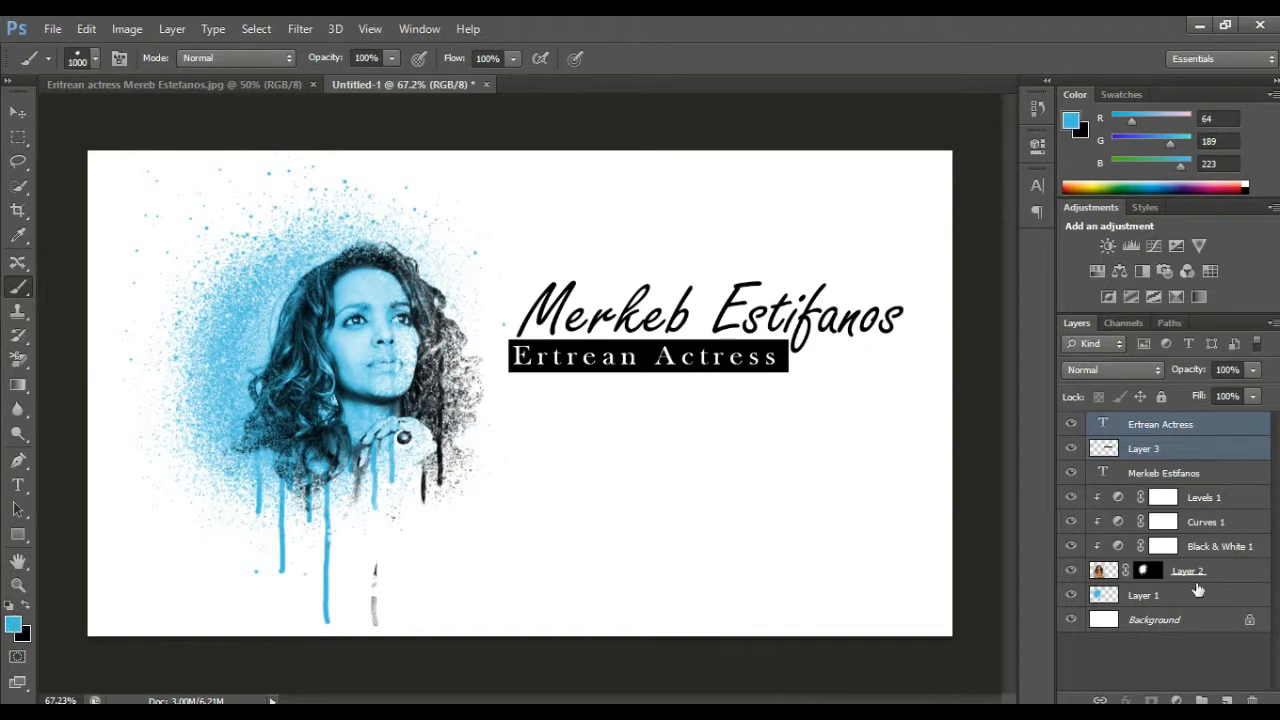
click(1198, 590)
click(1228, 700)
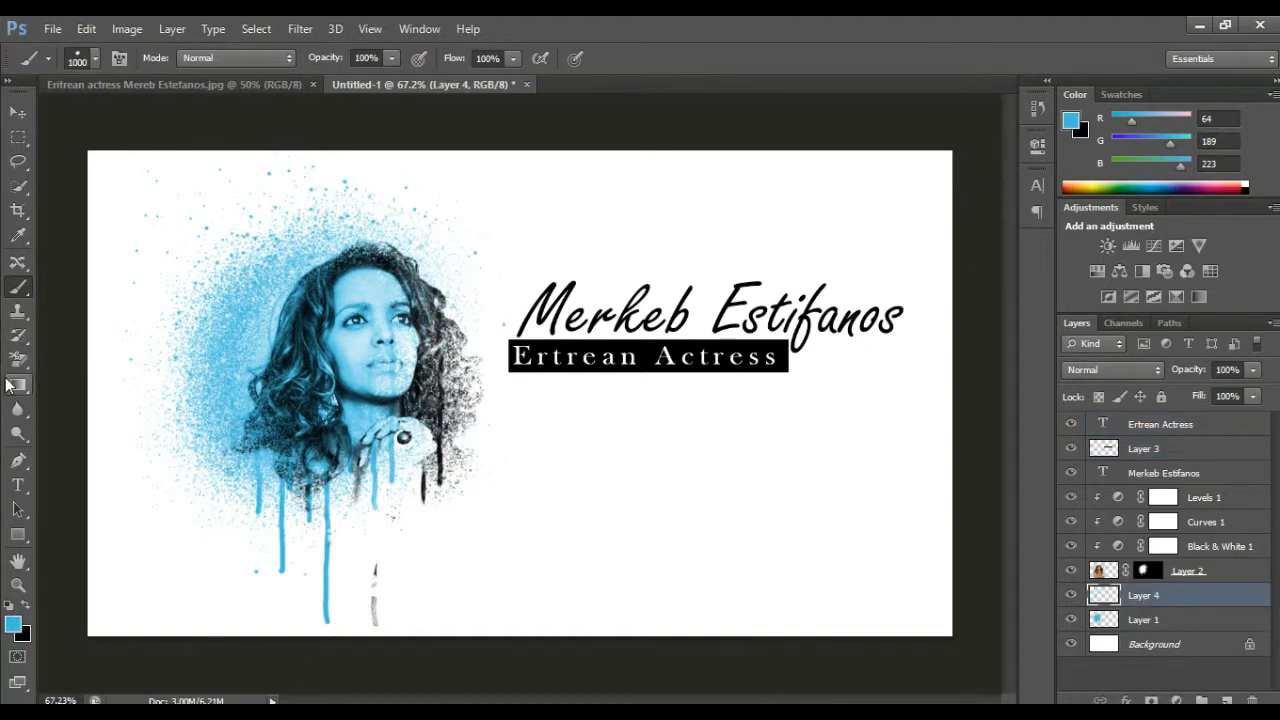
Step: Set the foreground colour to pink, ec638a, and return to the Brush tool
click(13, 624)
click(759, 441)
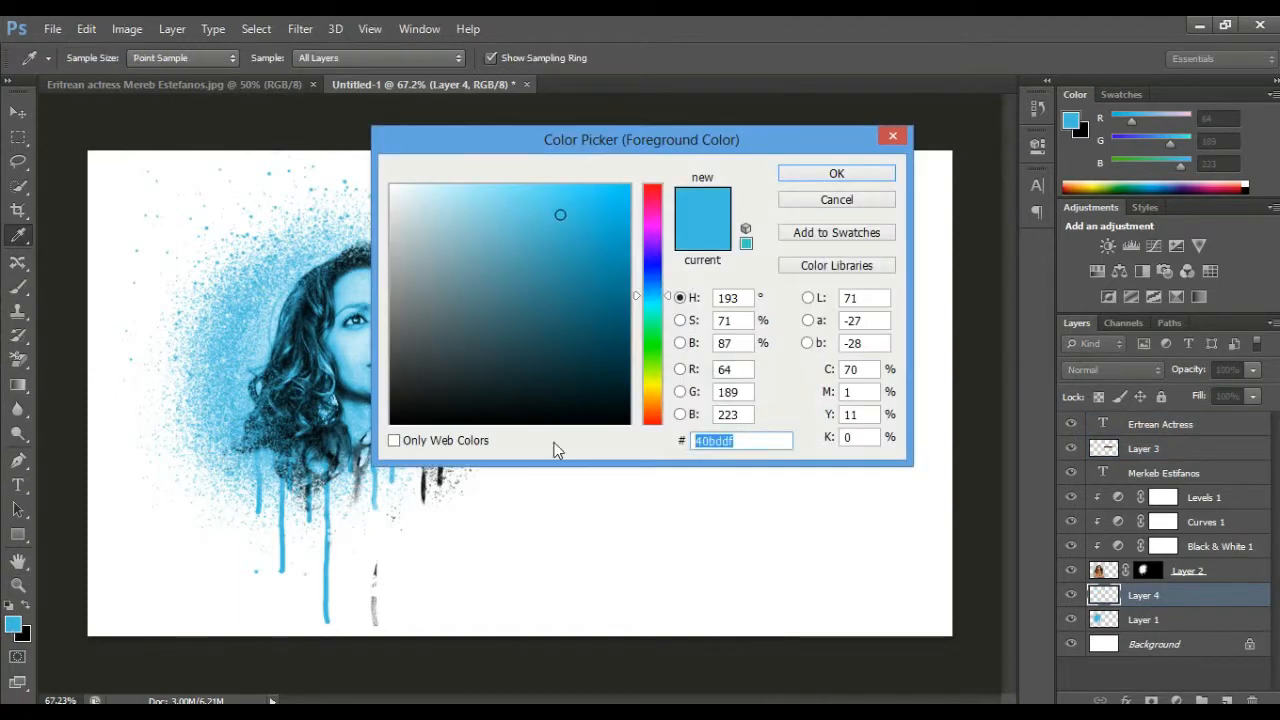
text(3168dc)
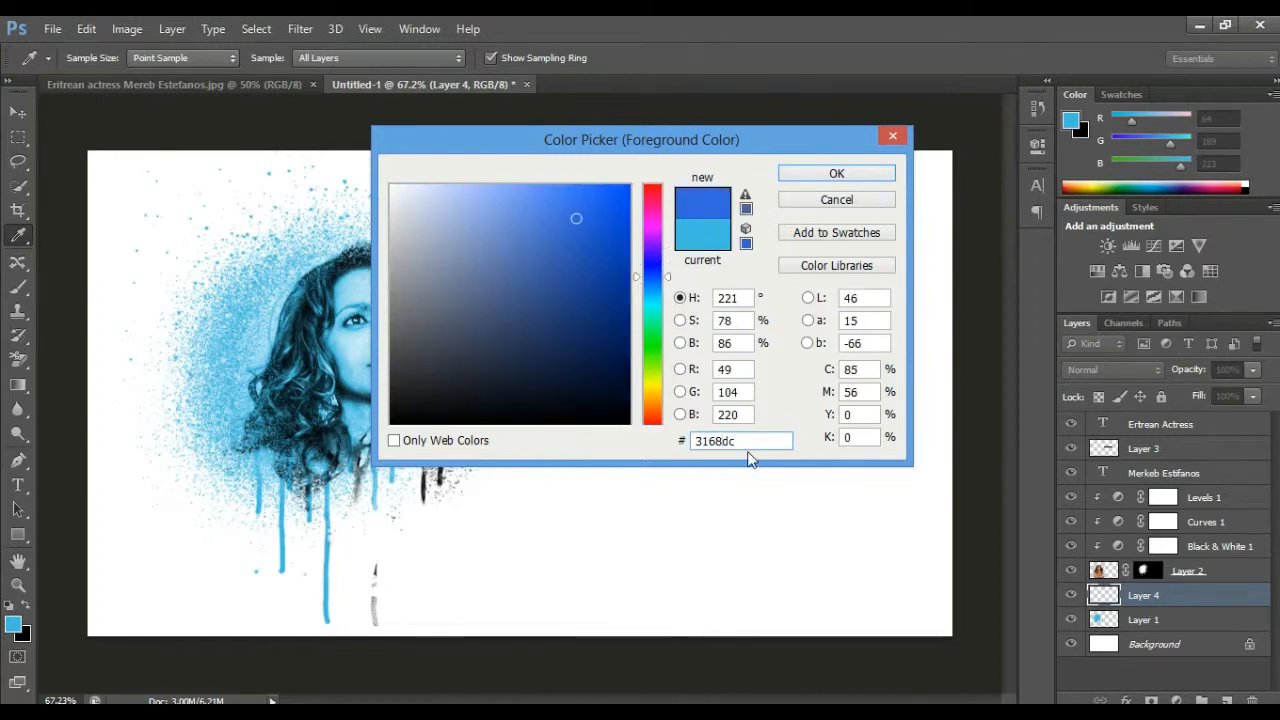
key(BackSpace)
key(BackSpace)
key(BackSpace)
key(BackSpace)
key(BackSpace)
key(BackSpace)
text(ec)
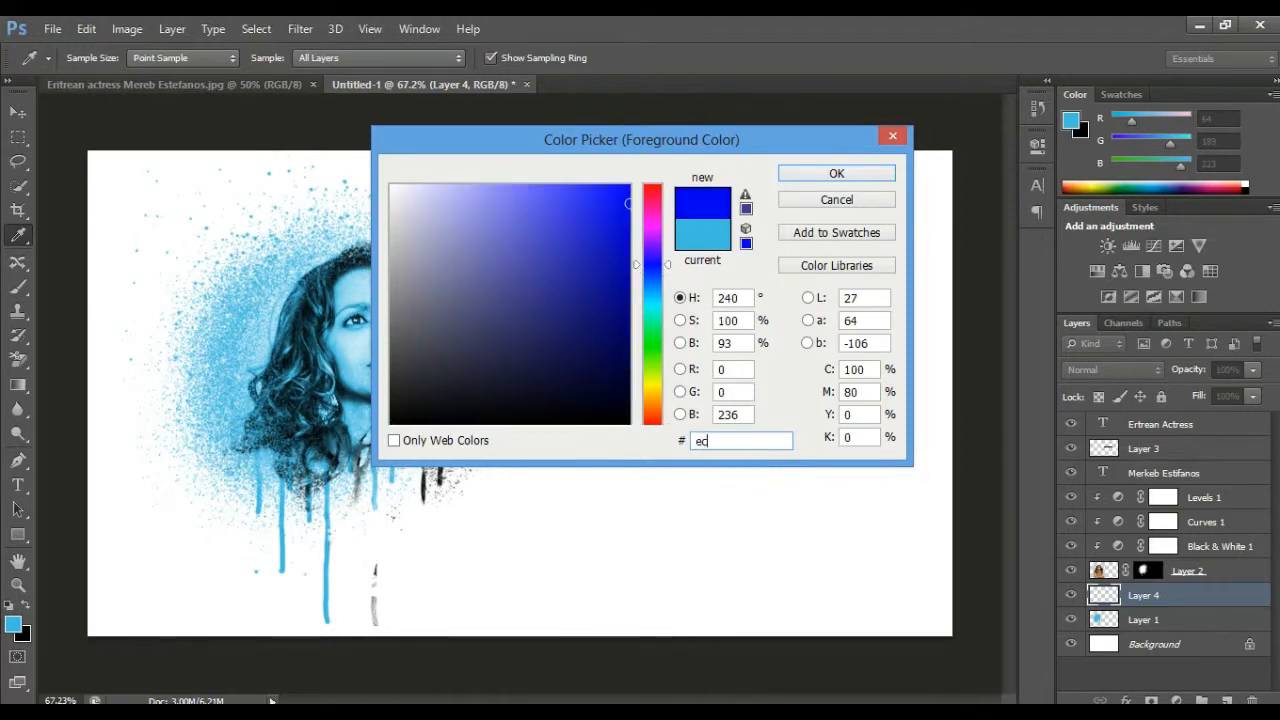
text(638a)
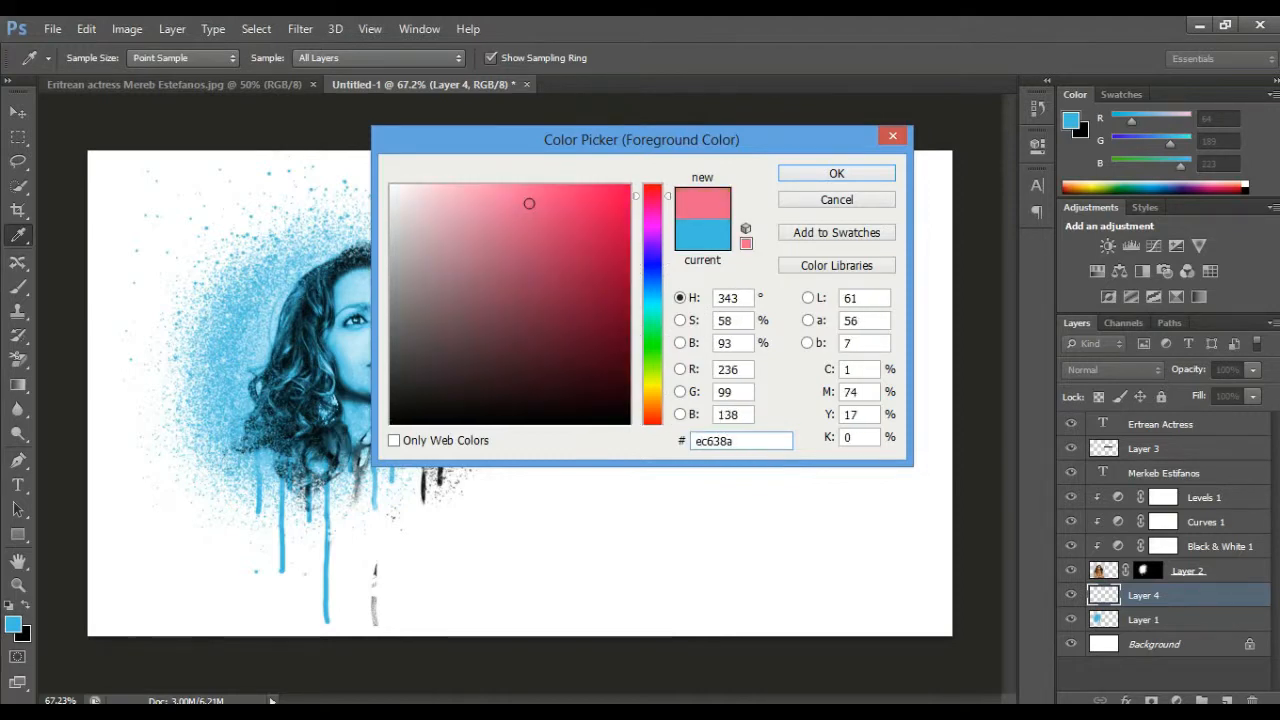
click(836, 178)
key(b)
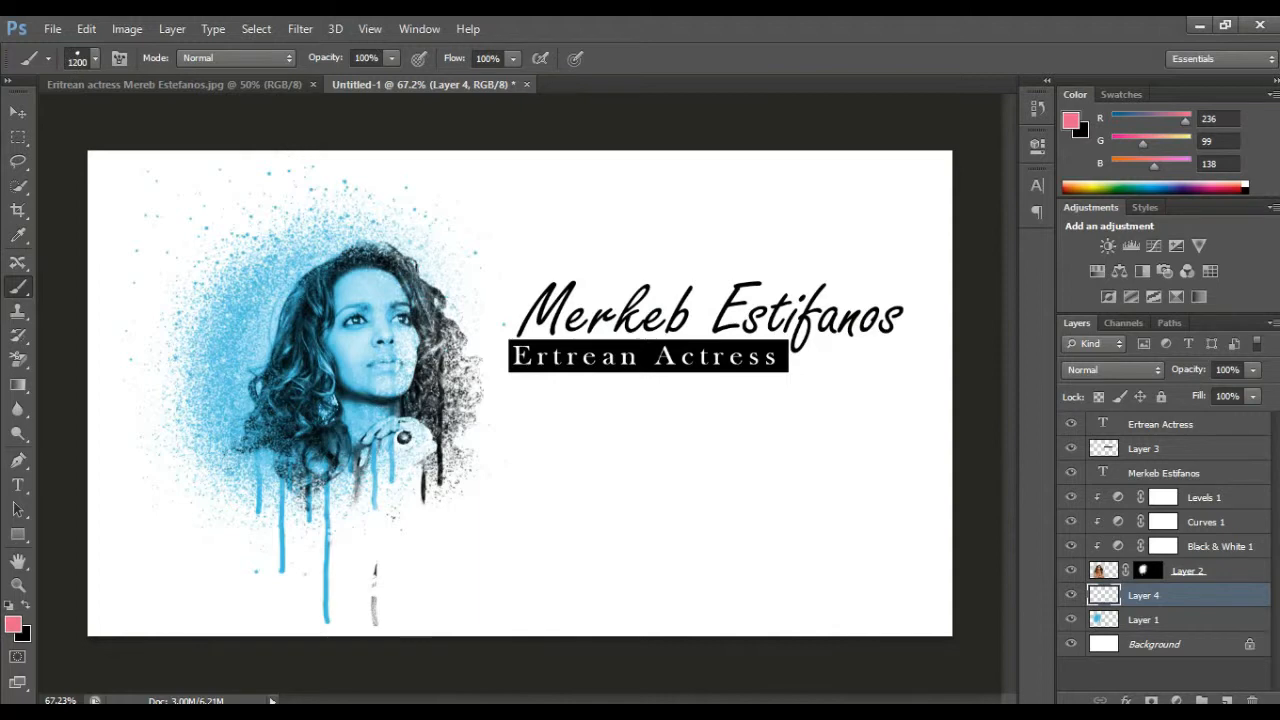
Step: Stamp the pink splatter once on Layer 4 with the 1200-pixel brush, centred just right of the woman's chin, and switch to the Move tool
click(440, 390)
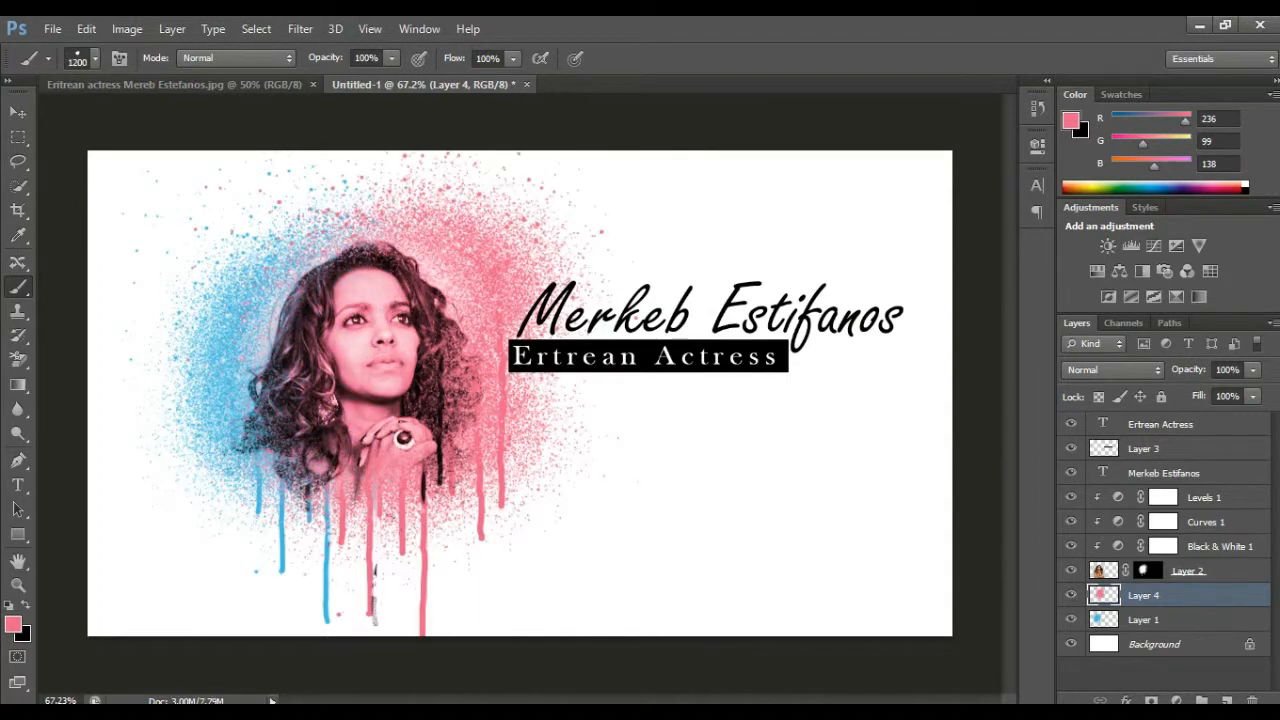
click(10, 117)
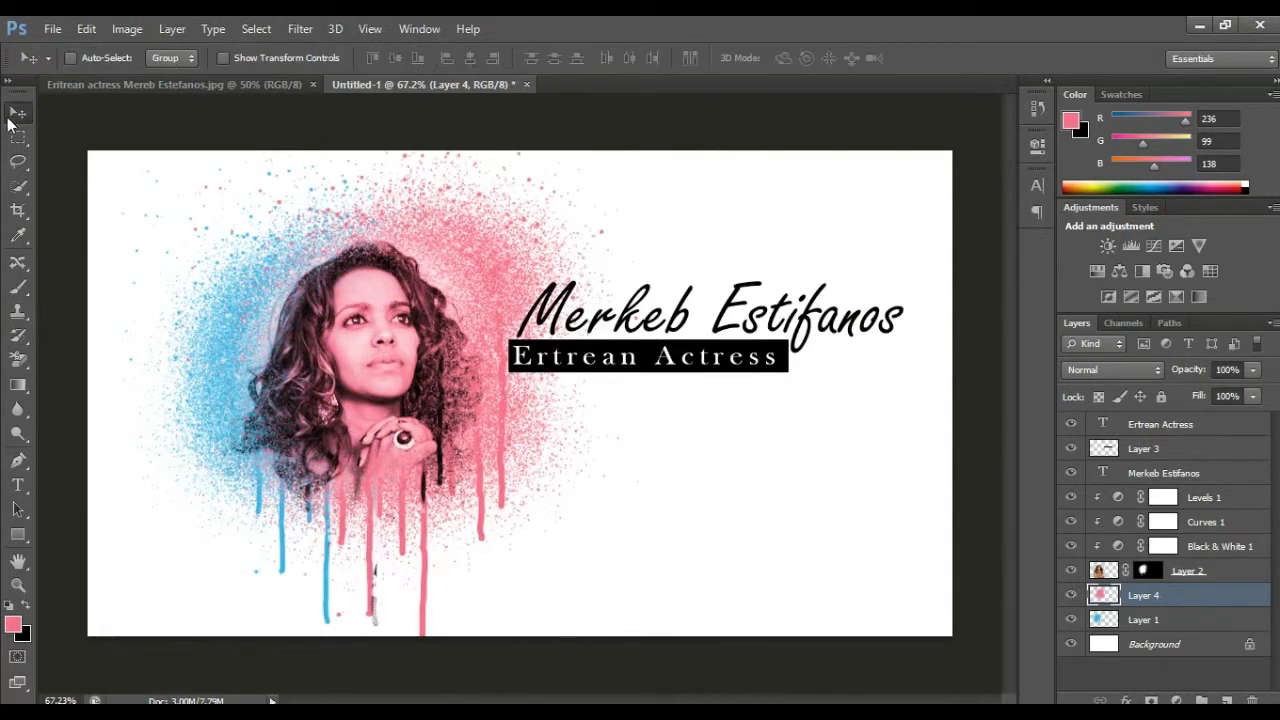
Step: Preview the portrait without the Black & White 1 adjustment and the blue splatter on Layer 1, and show both layers again
click(1071, 546)
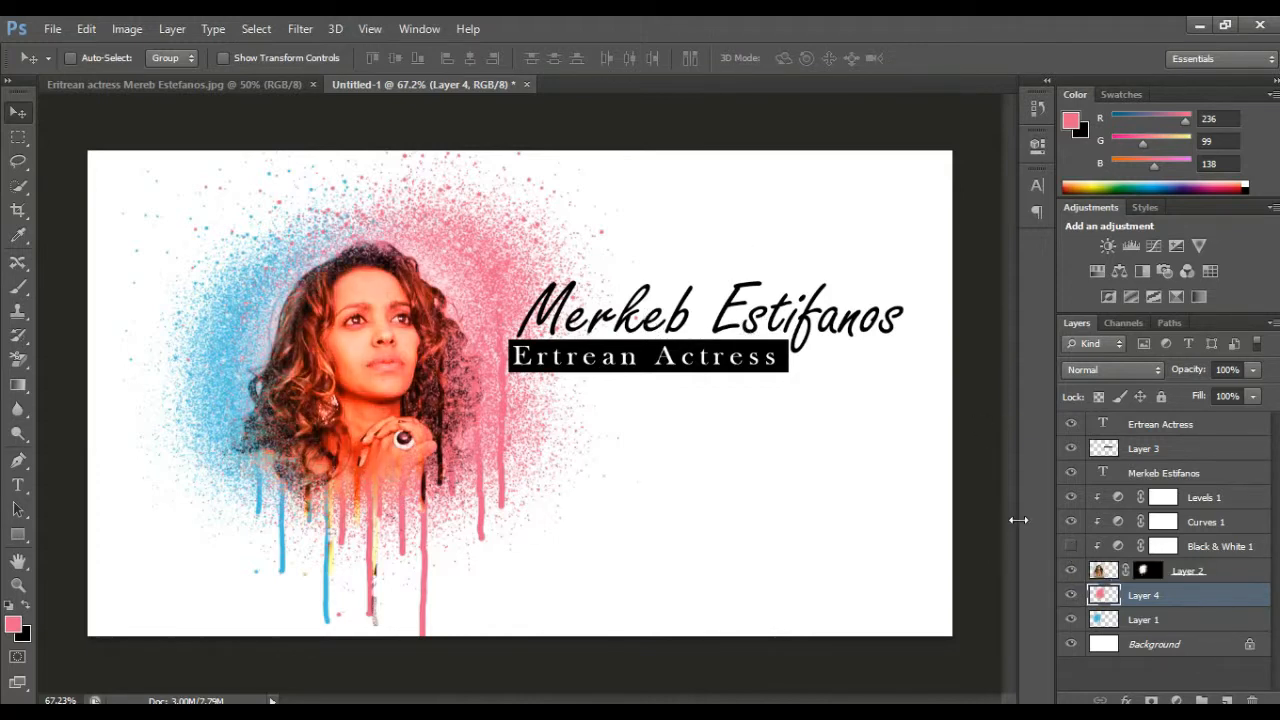
click(1071, 619)
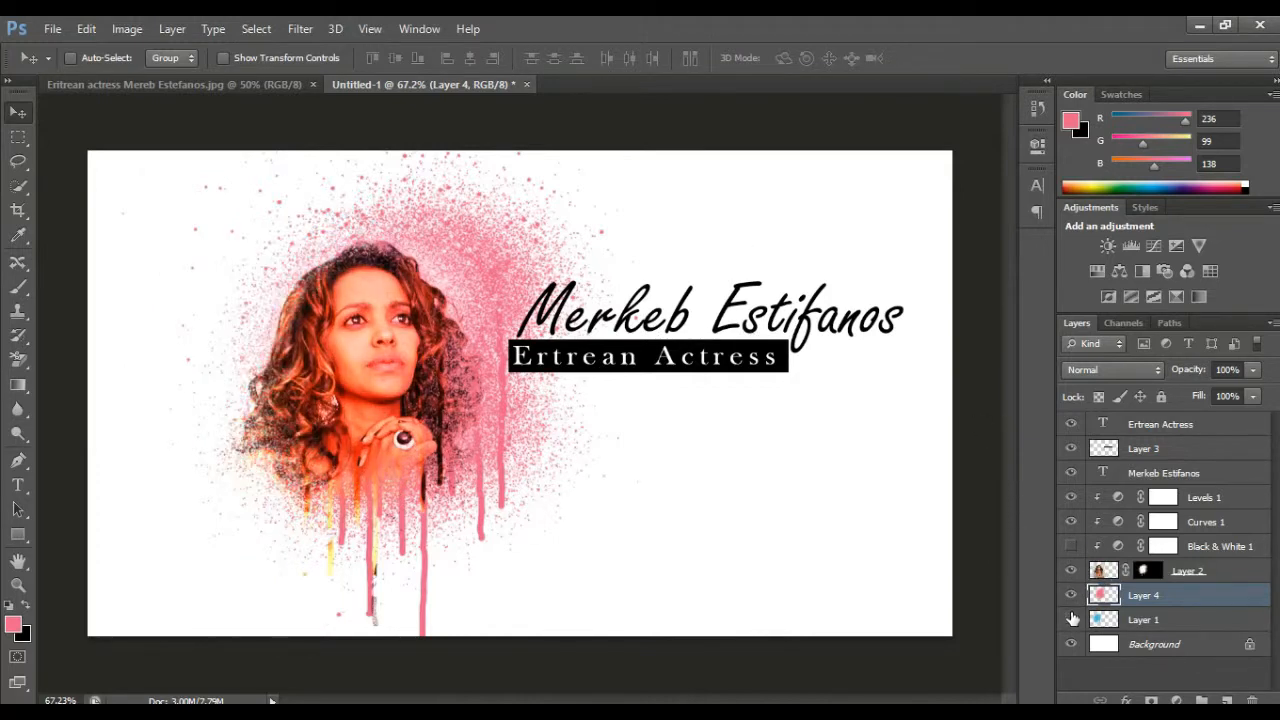
click(1072, 619)
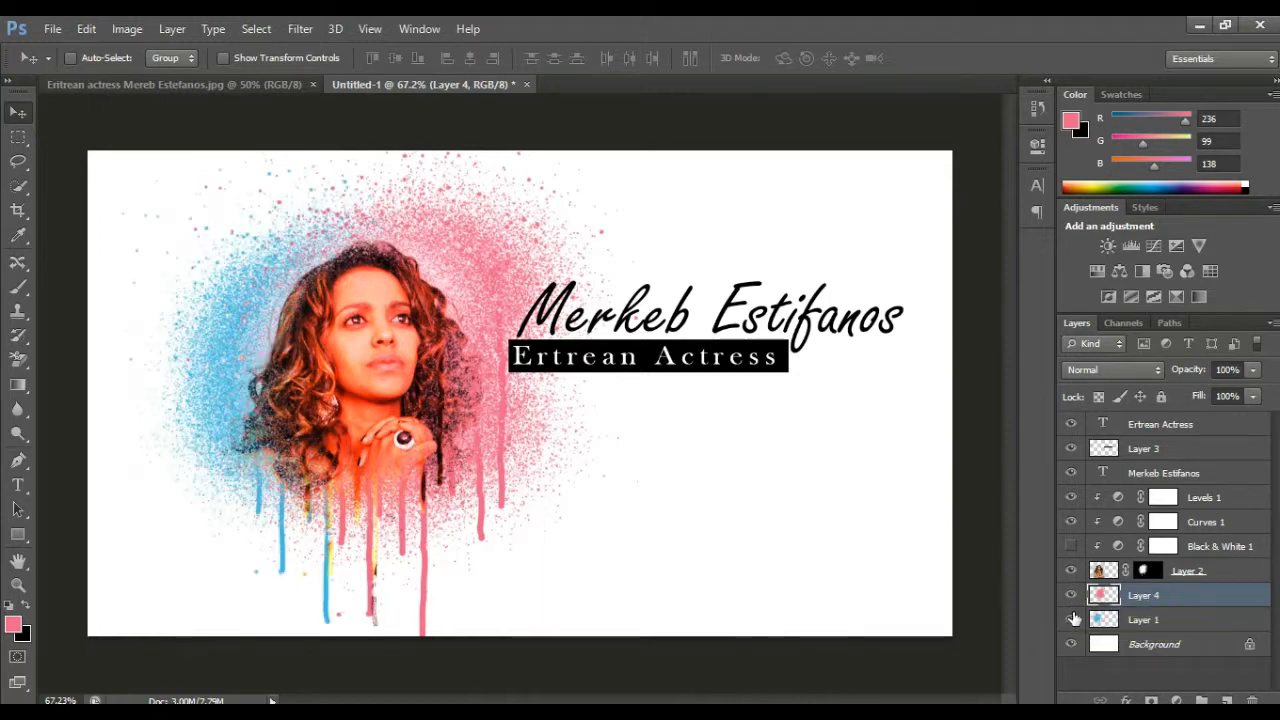
click(1071, 548)
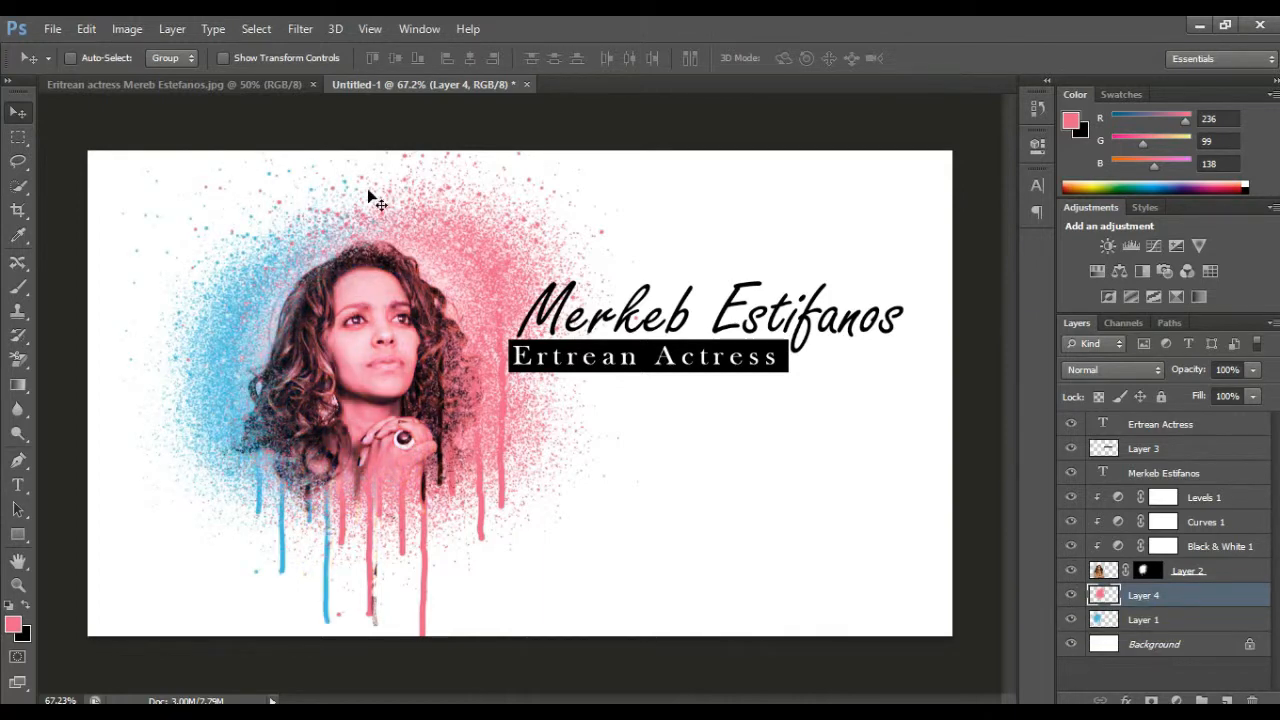
Step: Save a JPEG copy of the artwork as m5 in the adobe tuts folder, with Maximum quality, 12, and the Baseline ("Standard") format option
click(52, 28)
click(97, 251)
click(612, 467)
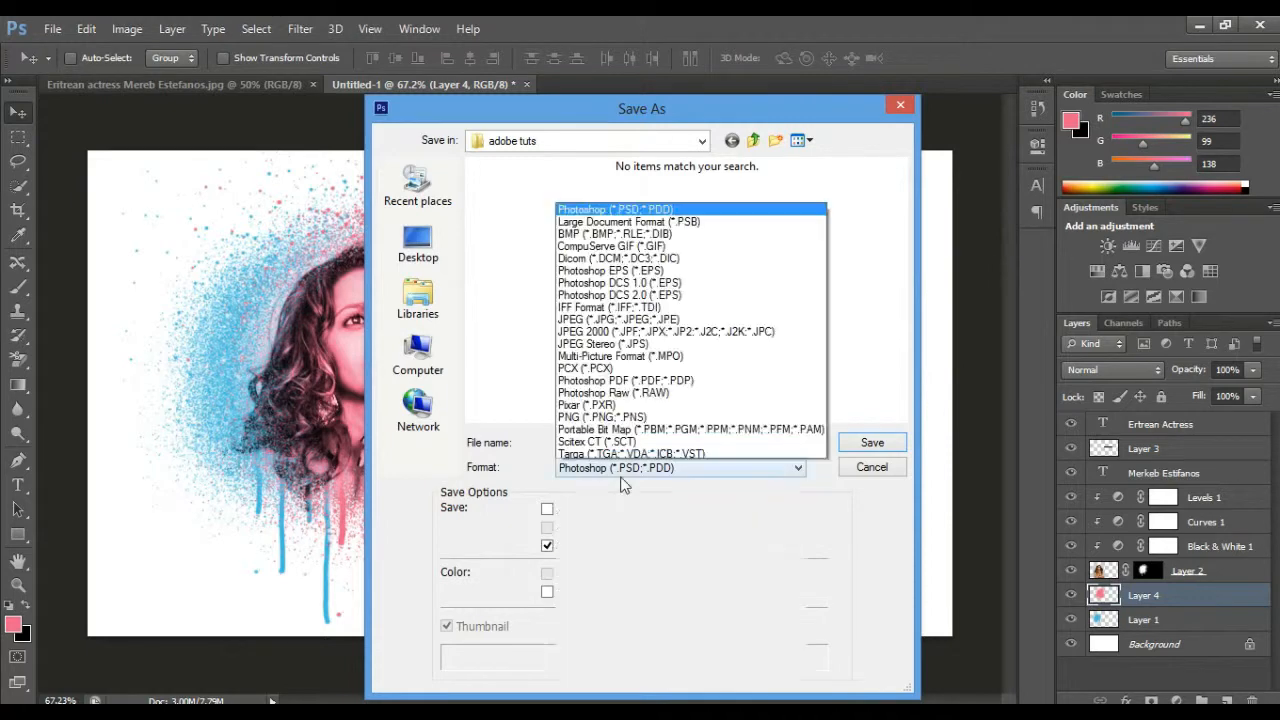
click(690, 307)
drag(615, 442, 488, 447)
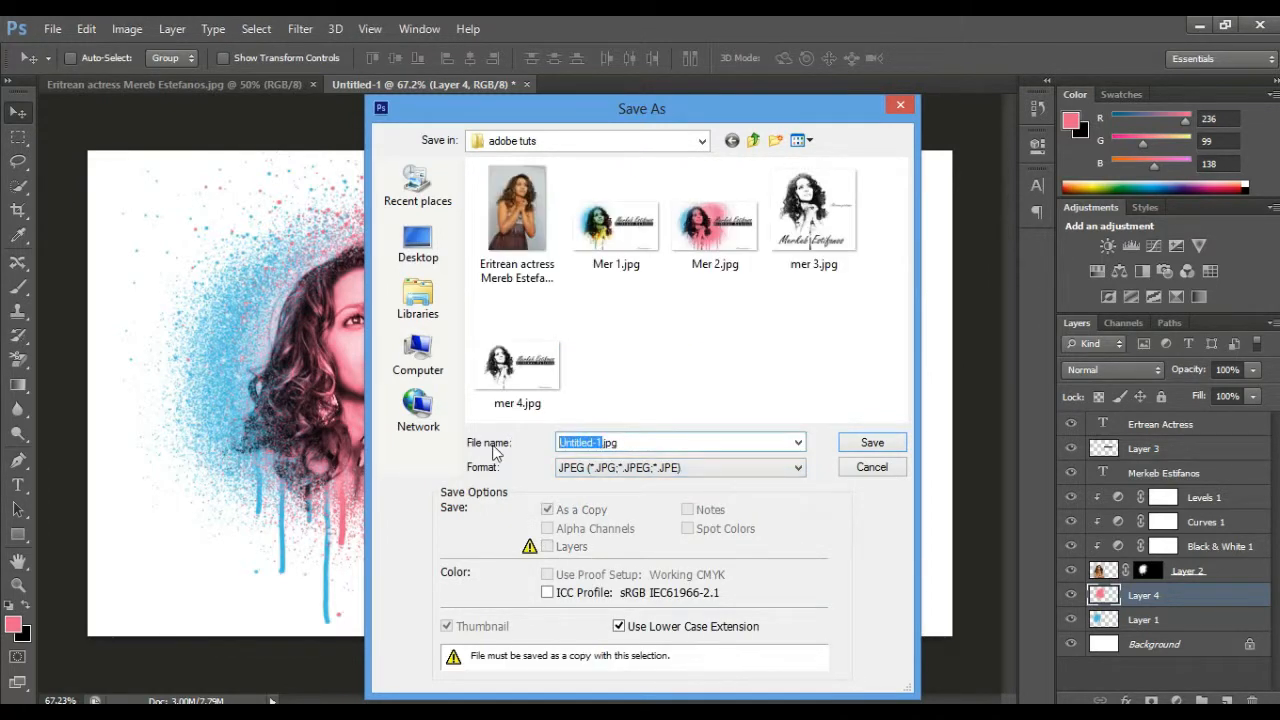
text(m5)
click(866, 443)
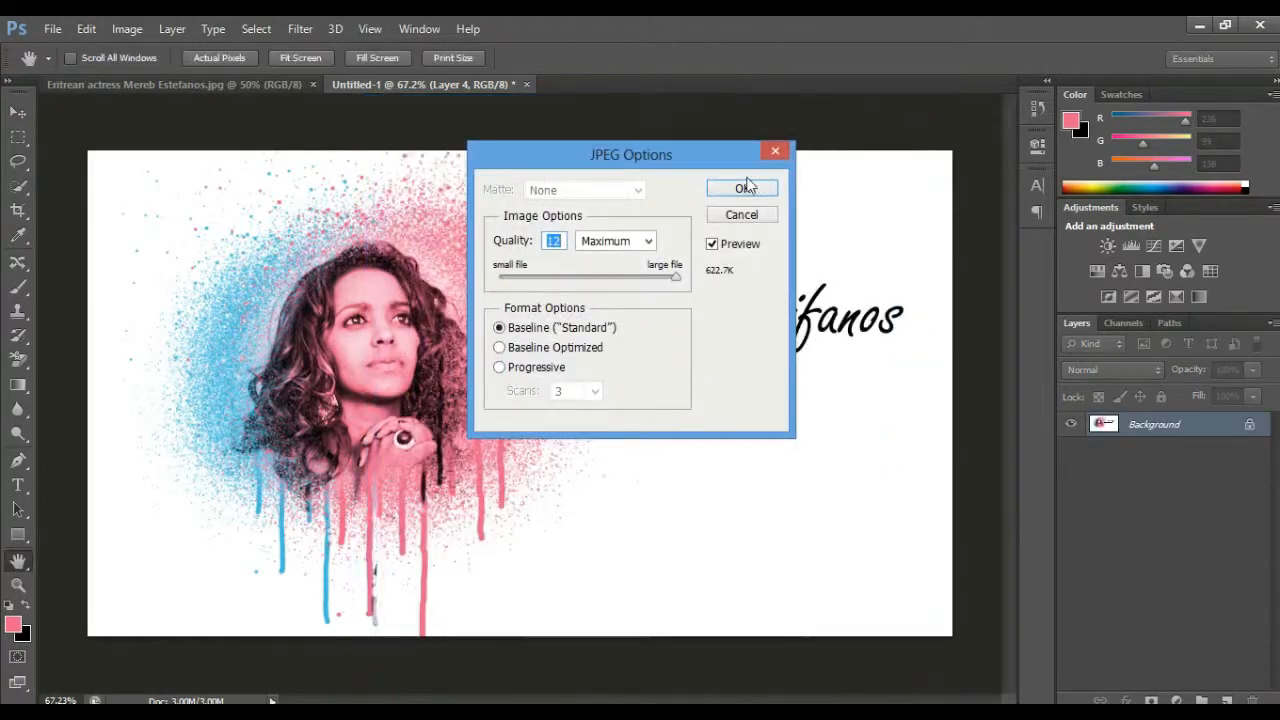
click(743, 188)
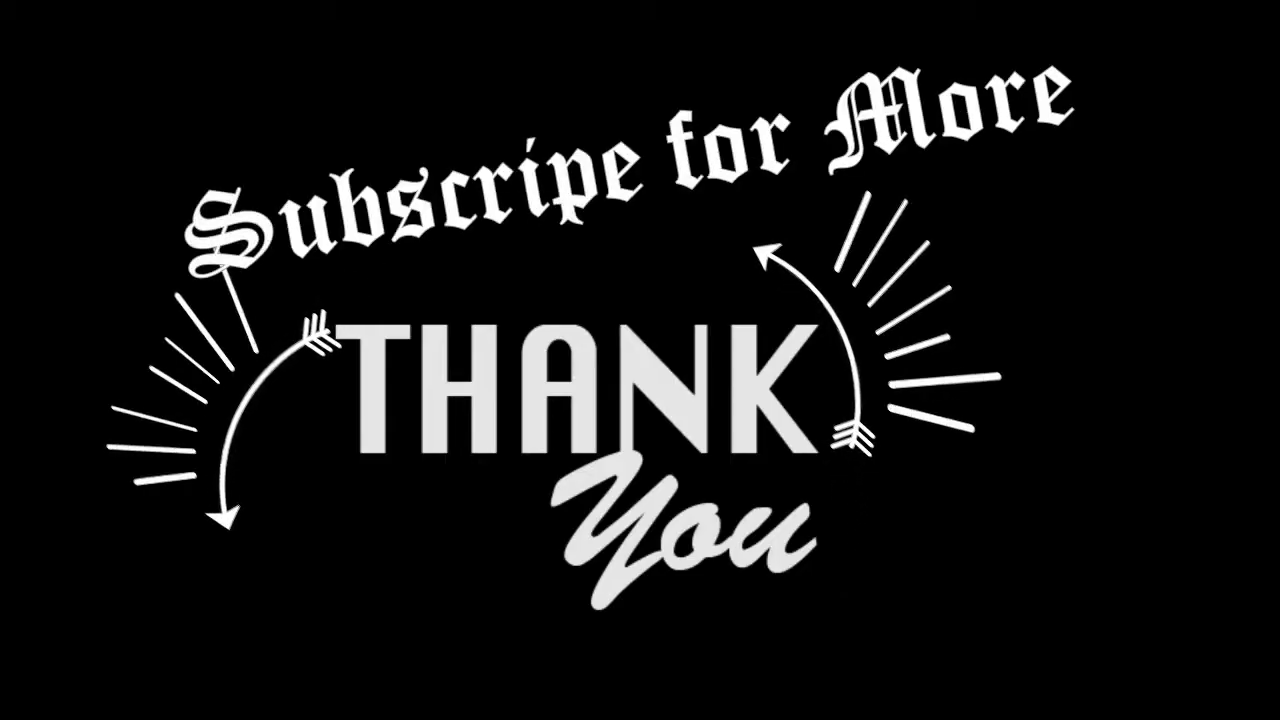